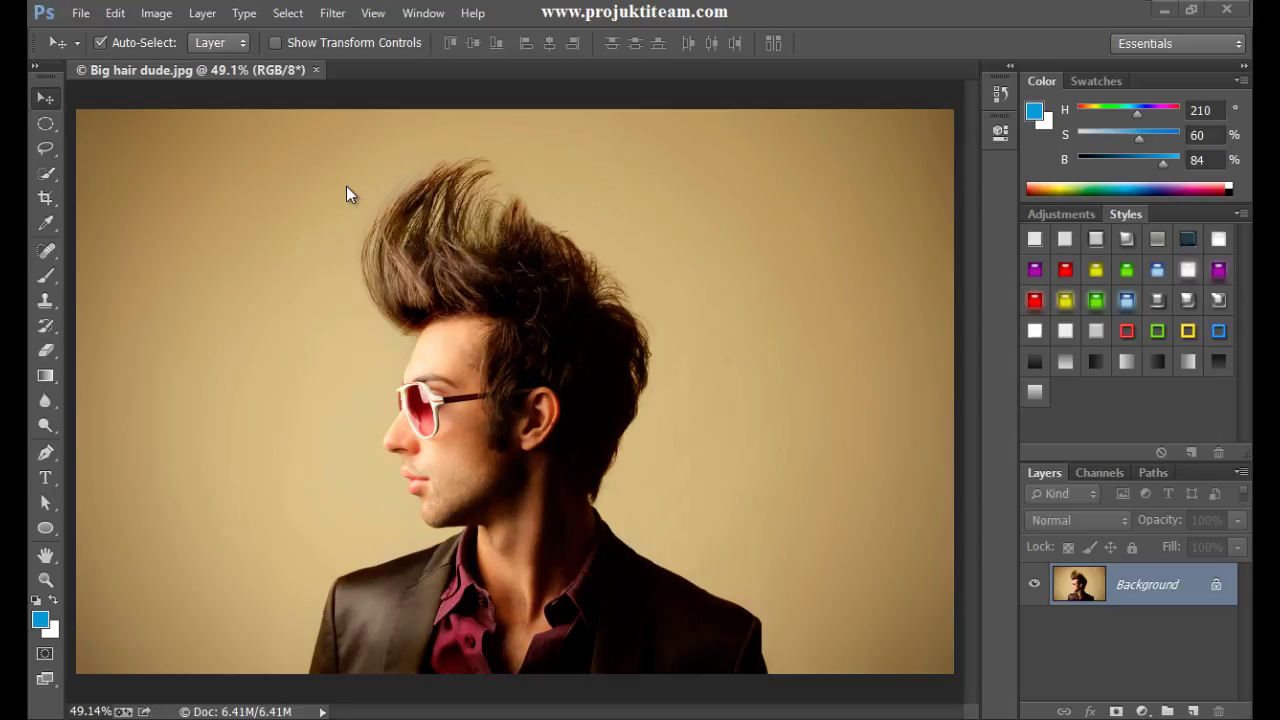
# - Open the Filter Gallery for the portrait and examine the face in the preview with the filter list hidden and shown
pyautogui.click(333, 15)
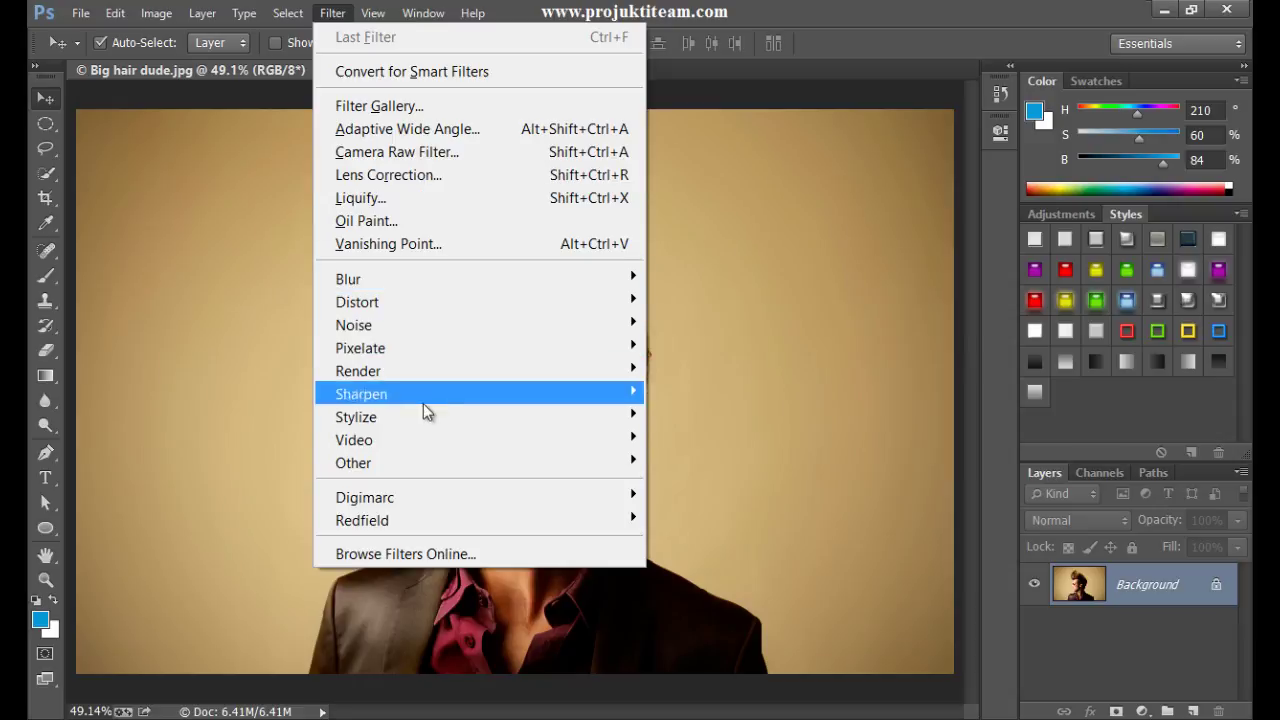
pyautogui.click(458, 108)
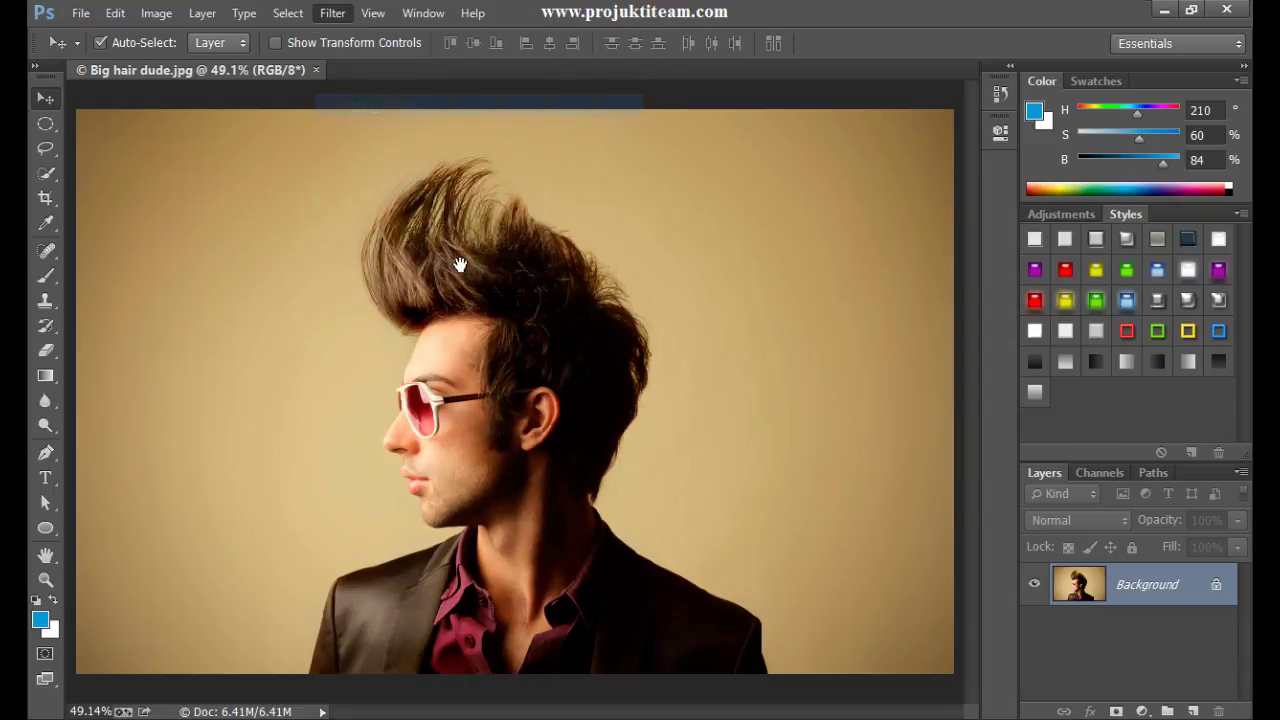
pyautogui.moveTo(526, 285); pyautogui.dragTo(157, 163)
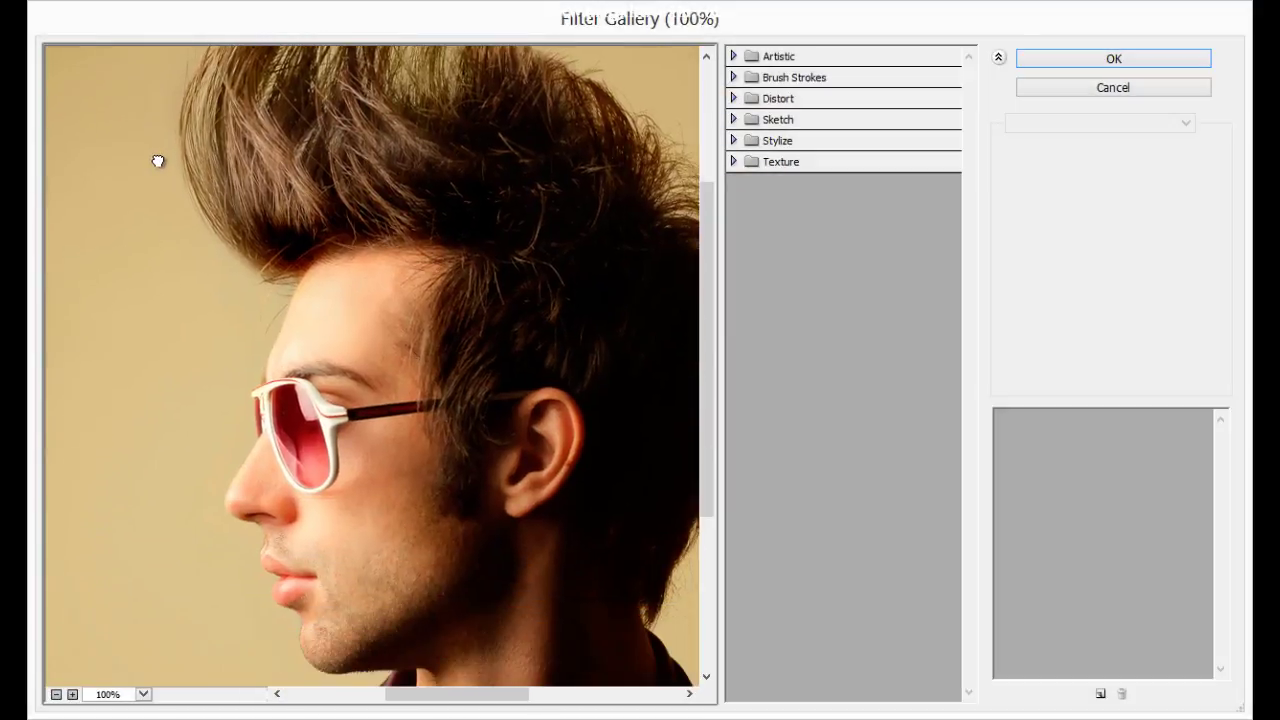
pyautogui.moveTo(397, 491); pyautogui.dragTo(326, 373)
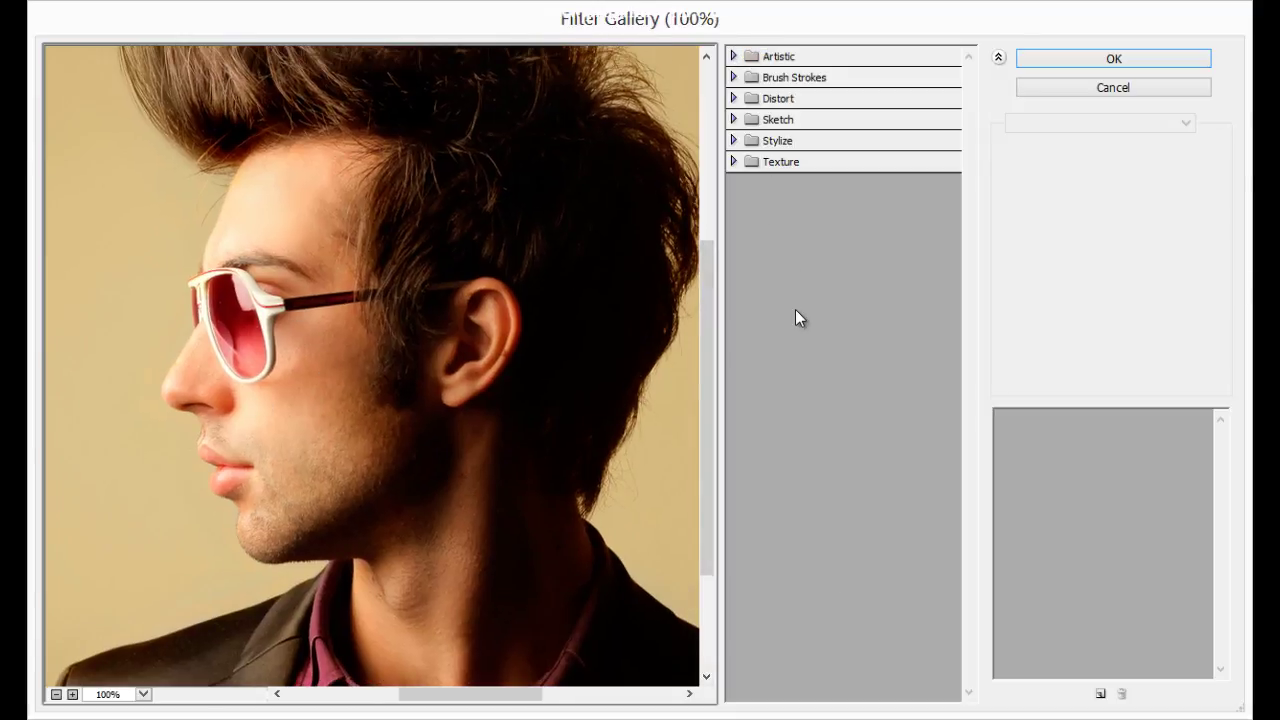
pyautogui.click(999, 58)
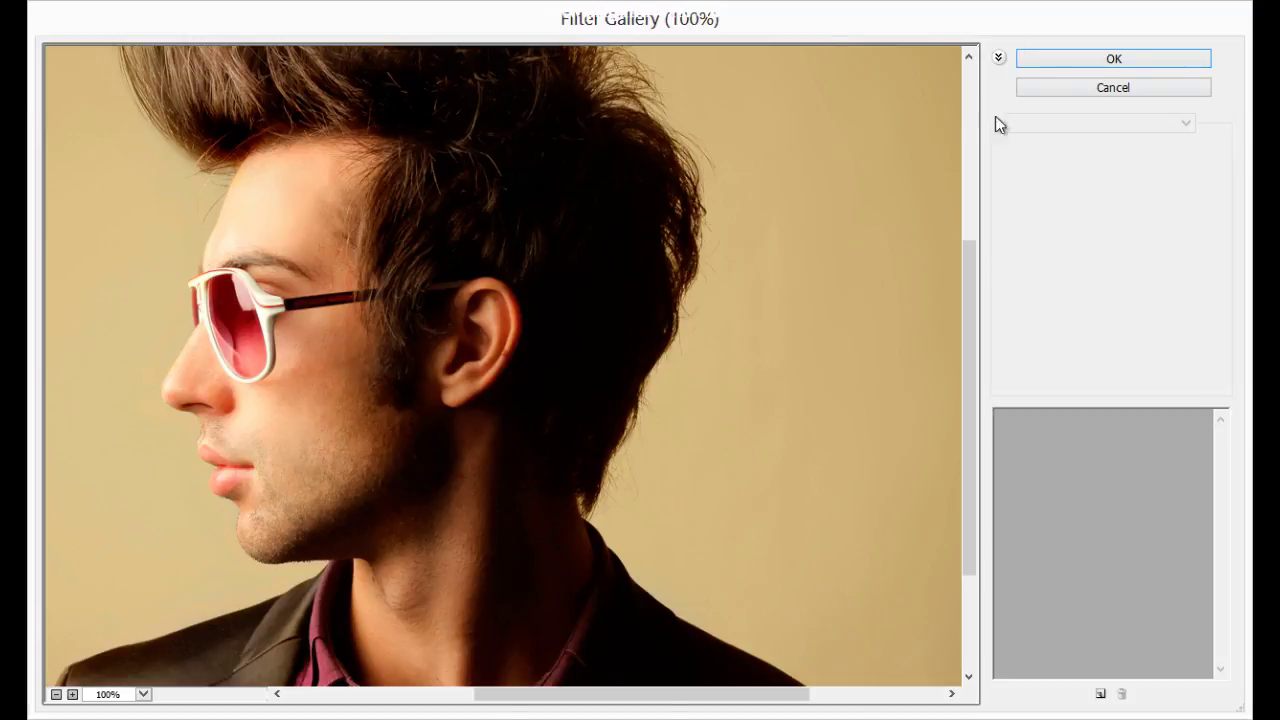
pyautogui.click(999, 58)
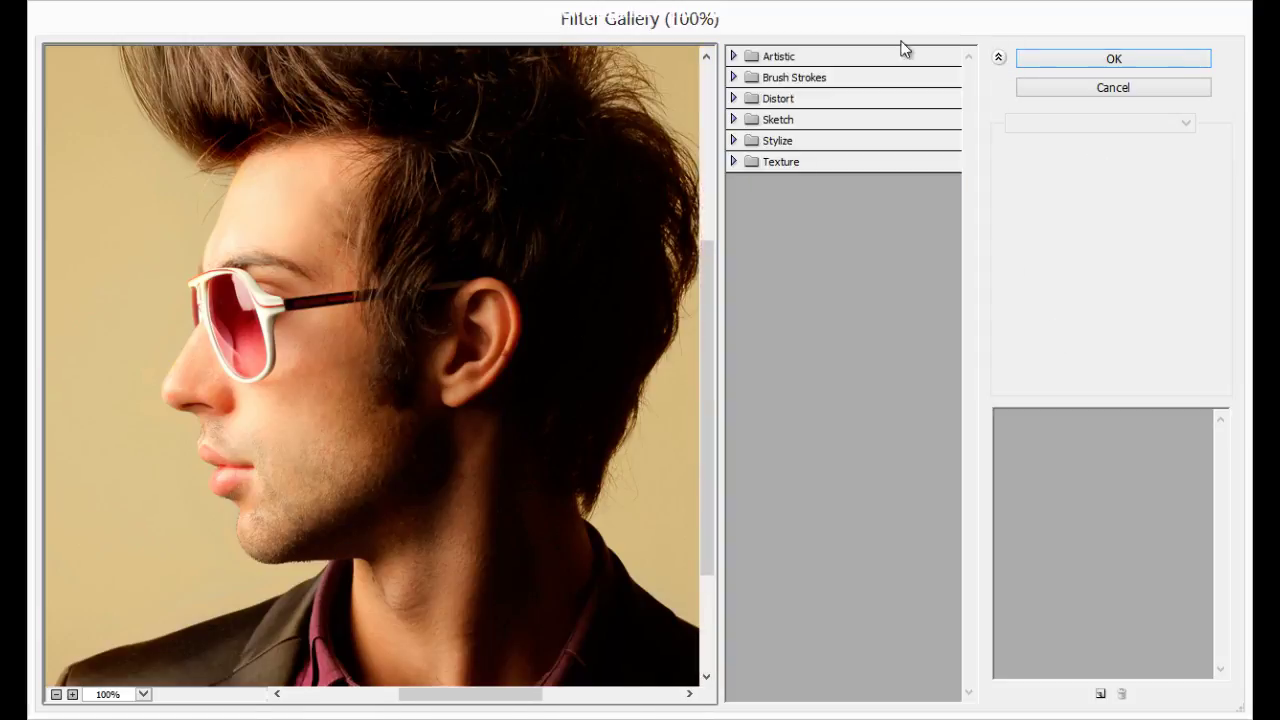
# - Preview the Artistic filters Colored Pencil and Cutout, with Cutout at Number of Levels 5, Edge Simplicity 1 and Edge Fidelity 3
pyautogui.click(734, 57)
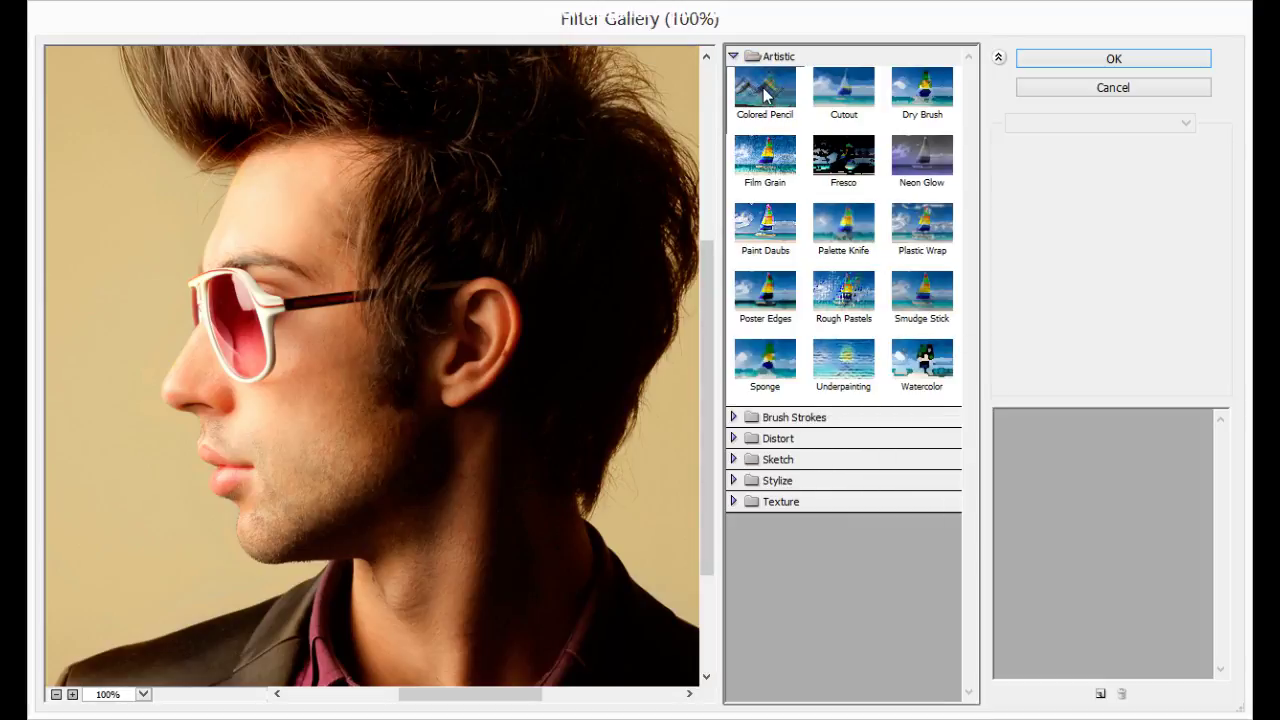
pyautogui.click(772, 97)
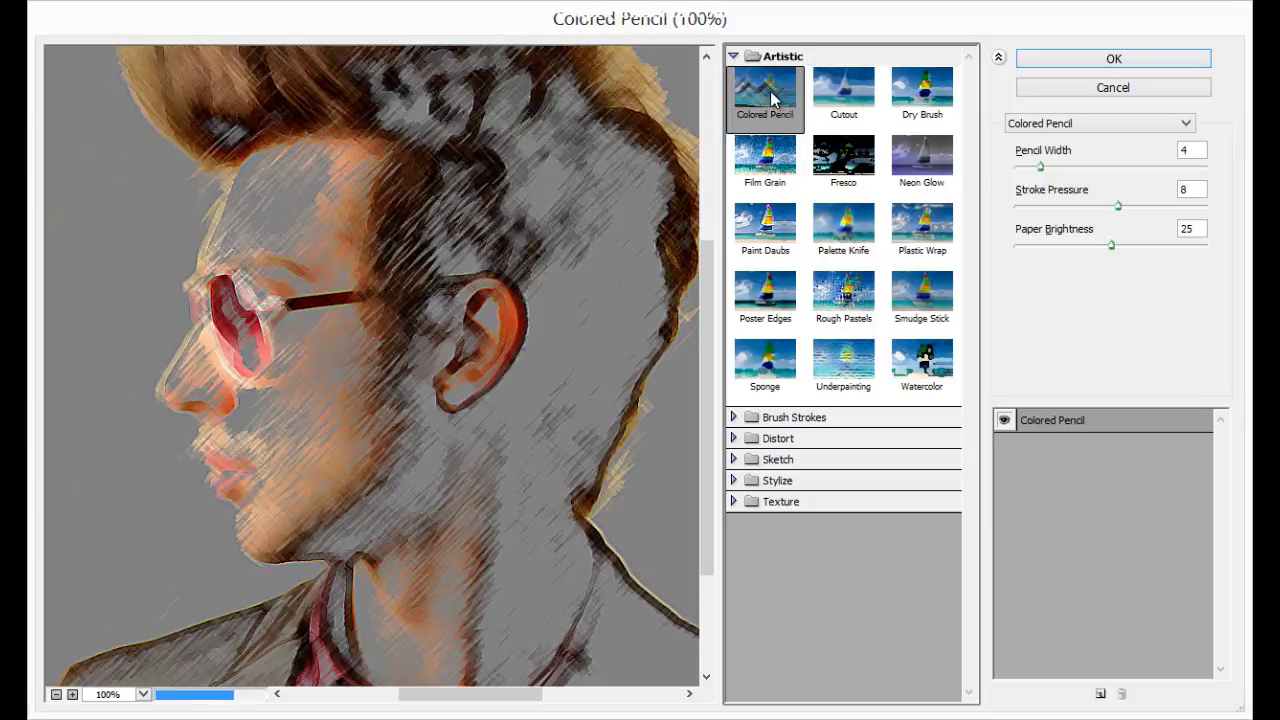
pyautogui.click(846, 102)
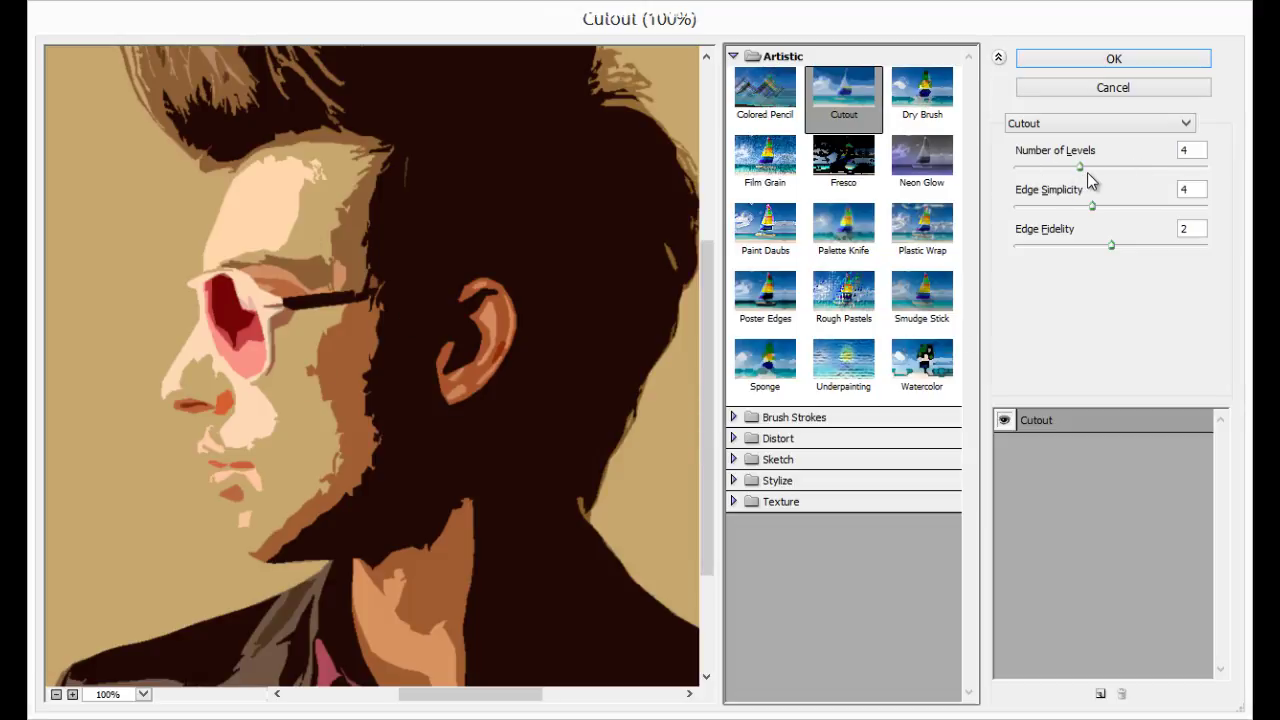
pyautogui.moveTo(1087, 172); pyautogui.dragTo(1032, 210)
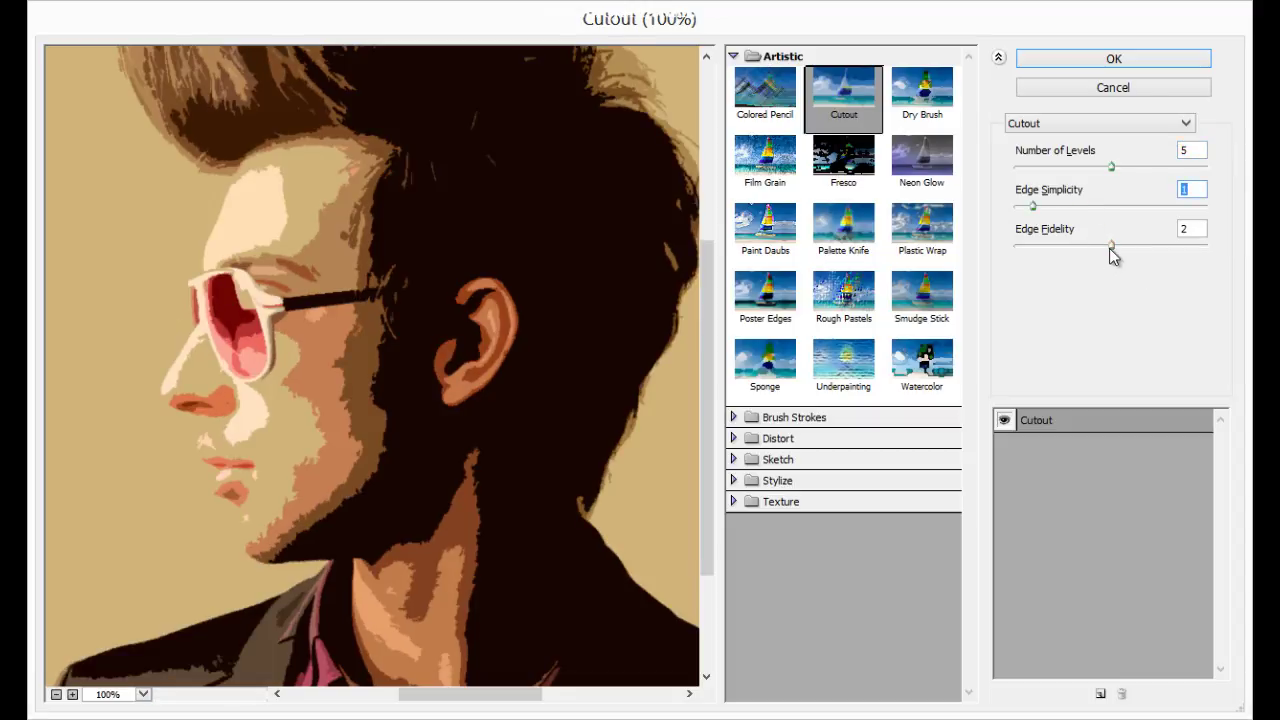
pyautogui.moveTo(1111, 246); pyautogui.dragTo(1173, 247)
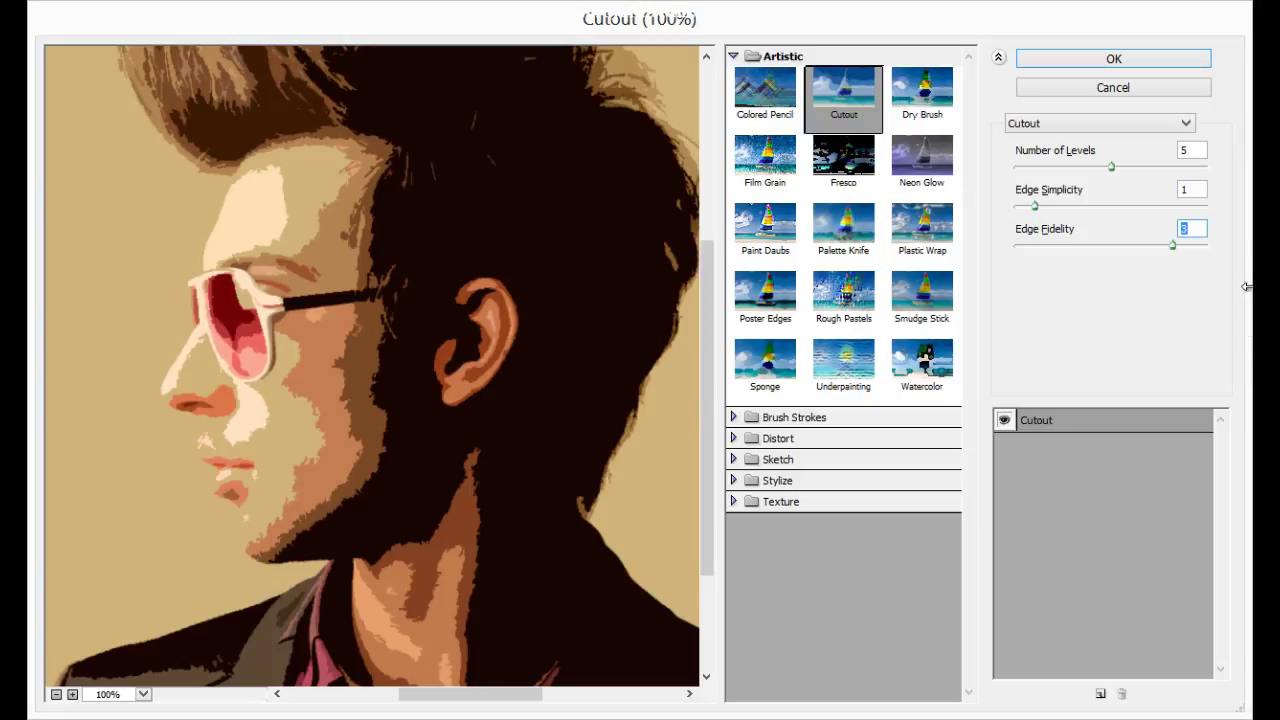
# - Browse the full list of filters and preview Plastic Wrap and Watercolor on the portrait
pyautogui.click(1186, 124)
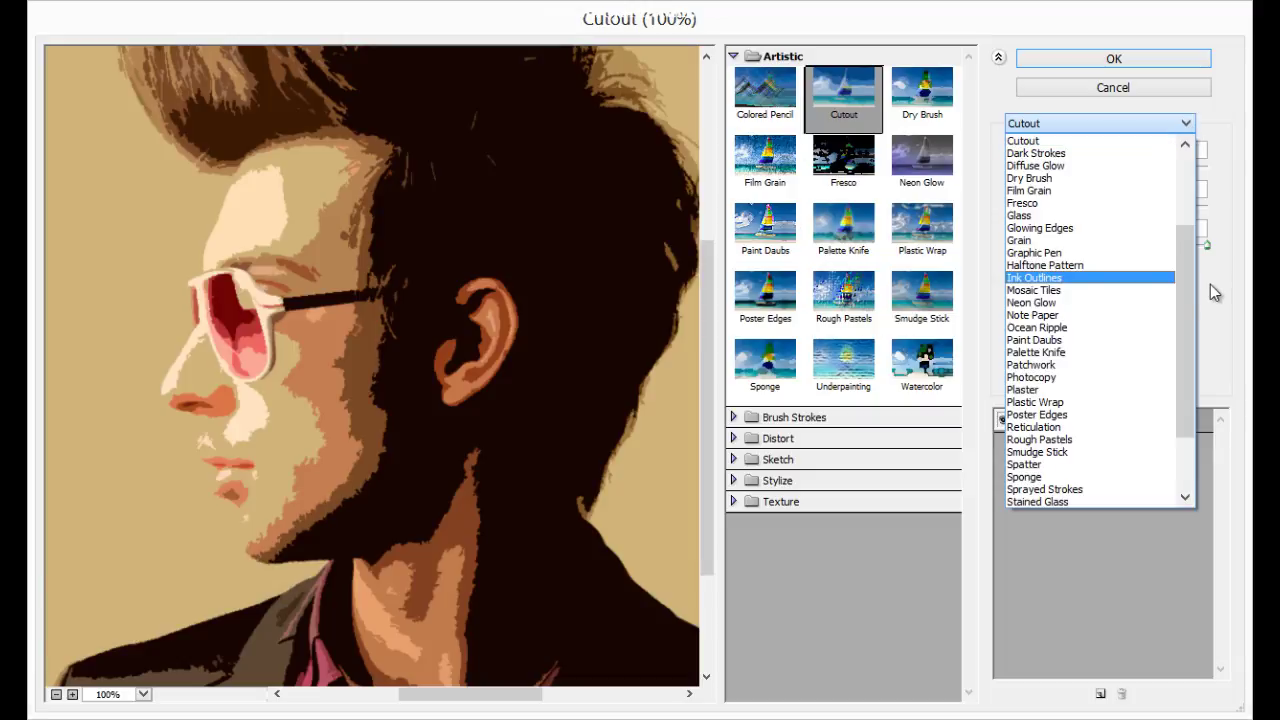
pyautogui.scroll(4, 1170, 220)
pyautogui.scroll(-5, 1177, 265)
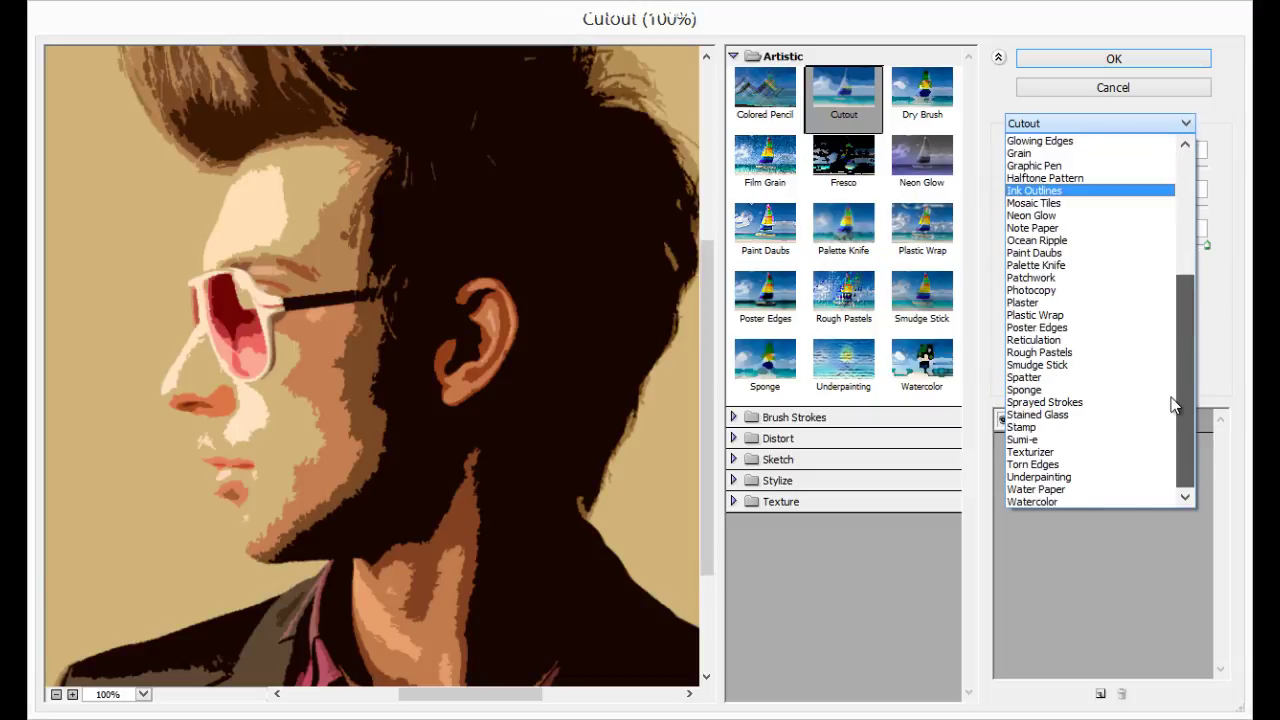
pyautogui.click(1029, 311)
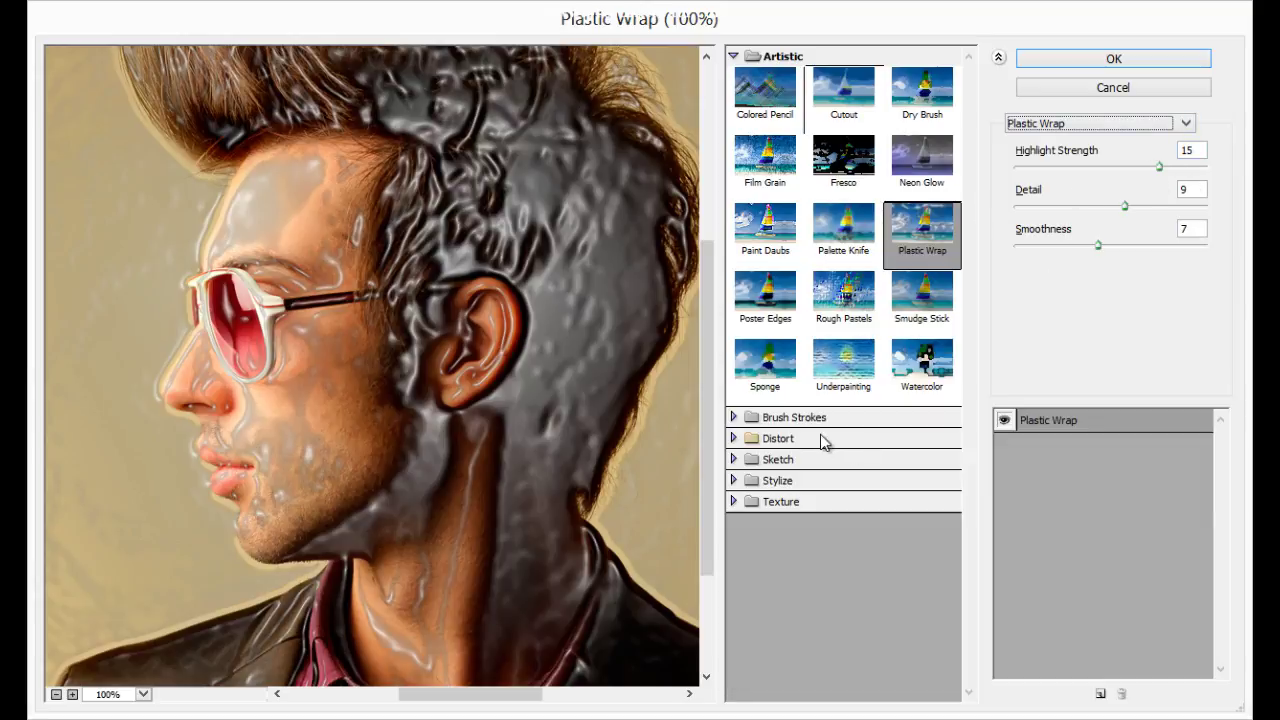
pyautogui.click(930, 358)
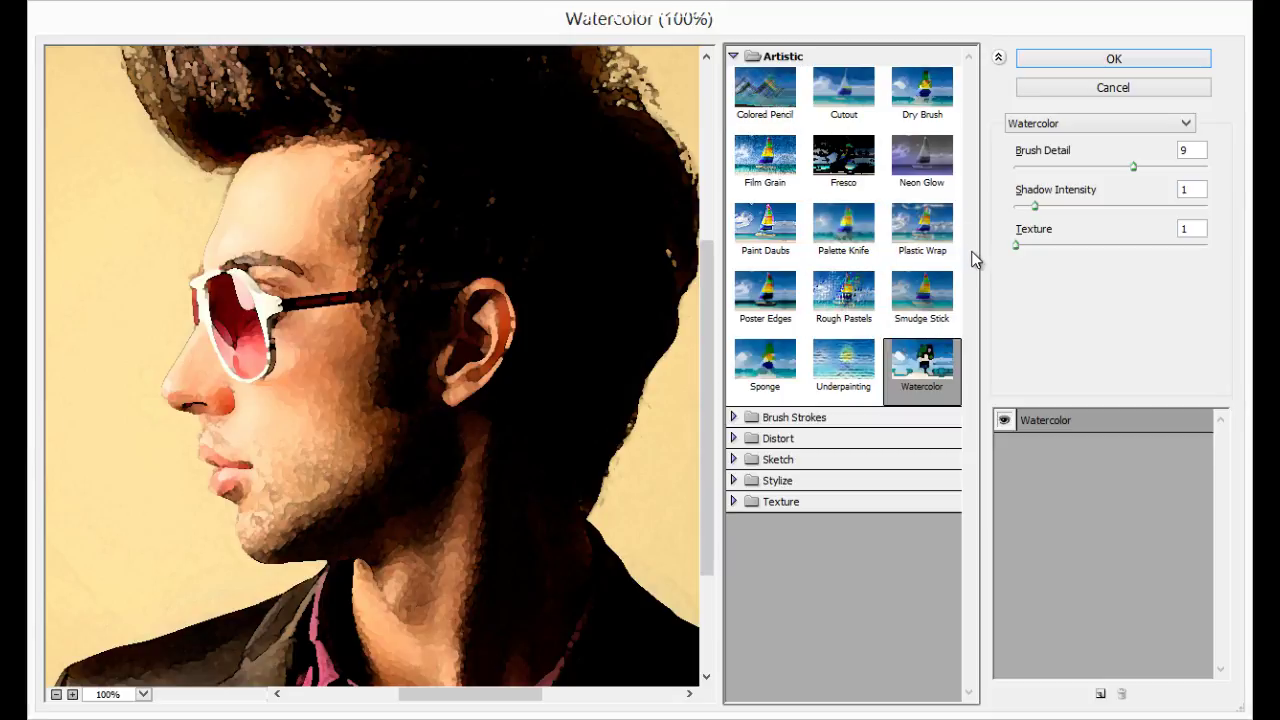
# - Preview the Crosshatch and Dark Strokes filters from the Brush Strokes category
pyautogui.click(742, 418)
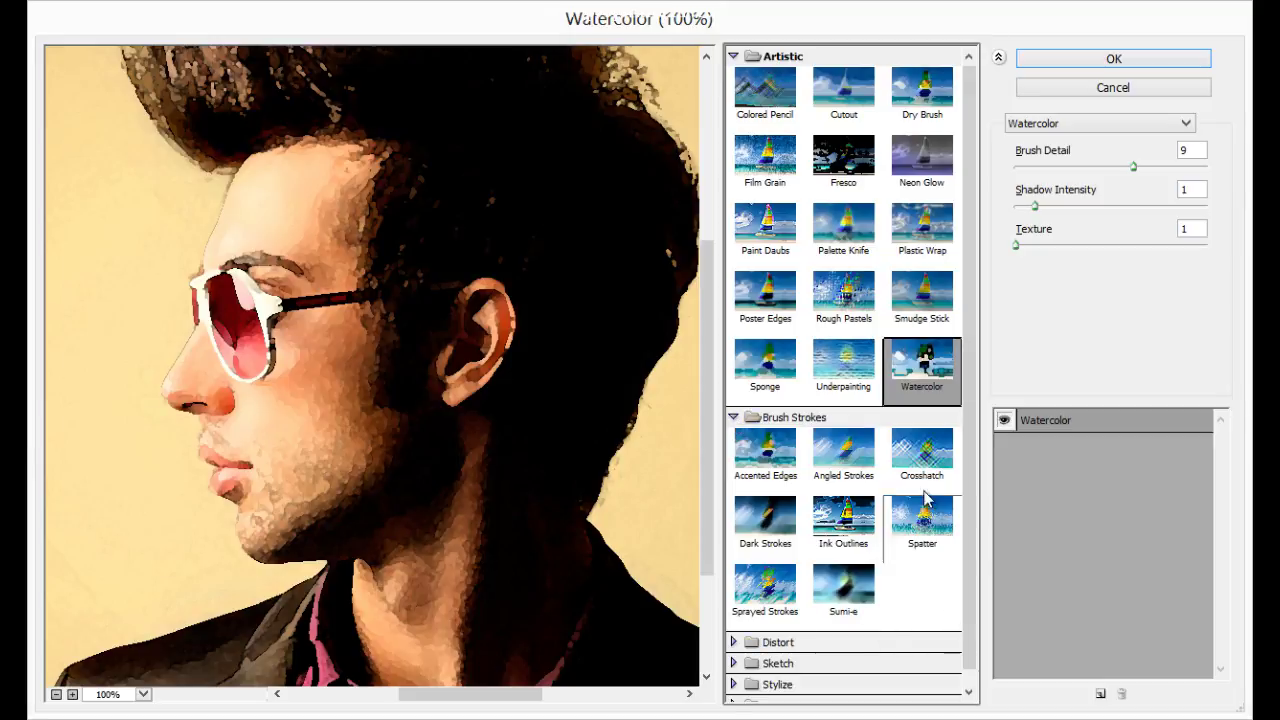
pyautogui.click(934, 462)
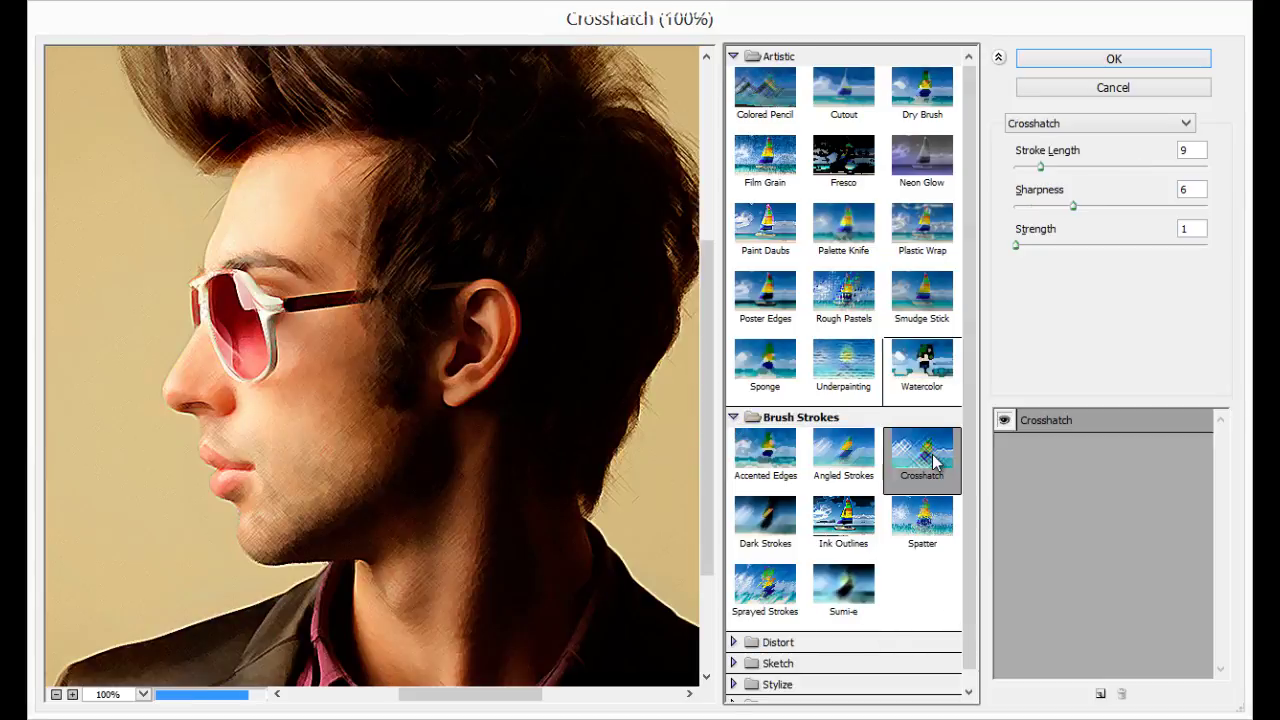
pyautogui.click(760, 518)
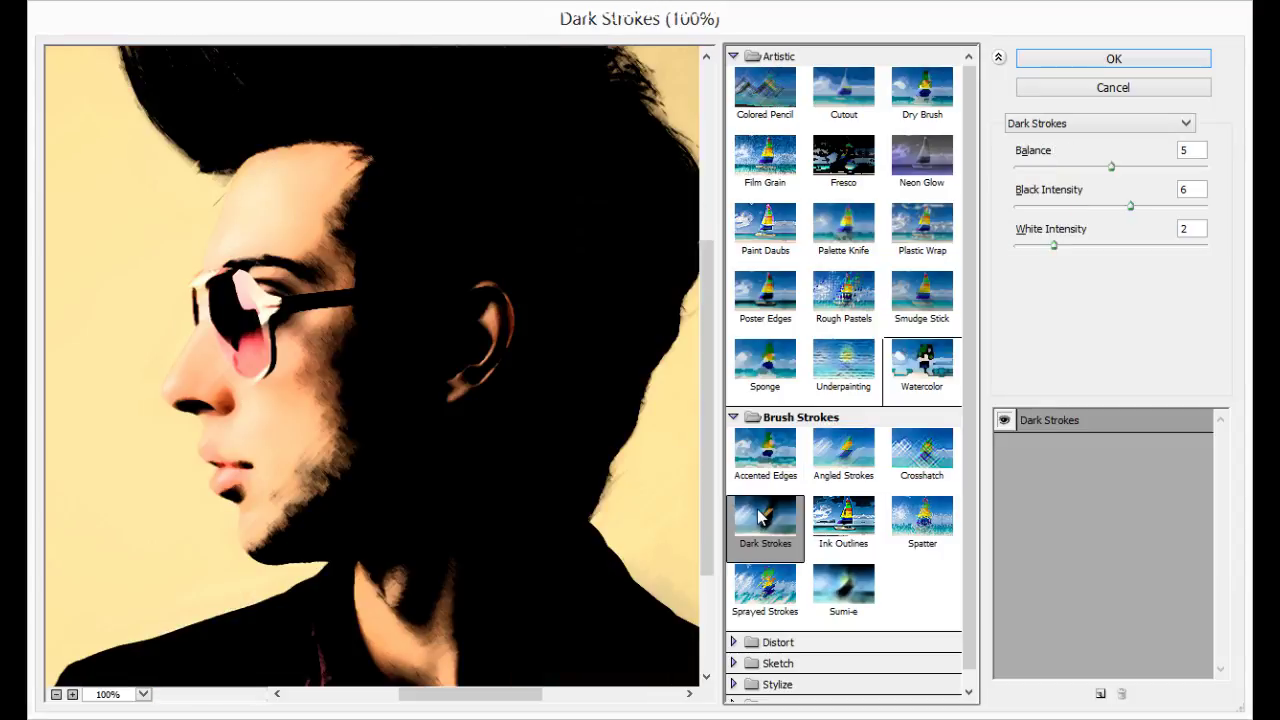
# - Preview the Note Paper, Chalk & Charcoal, Bas Relief and Charcoal filters from the Sketch category
pyautogui.scroll(-1, 933, 567)
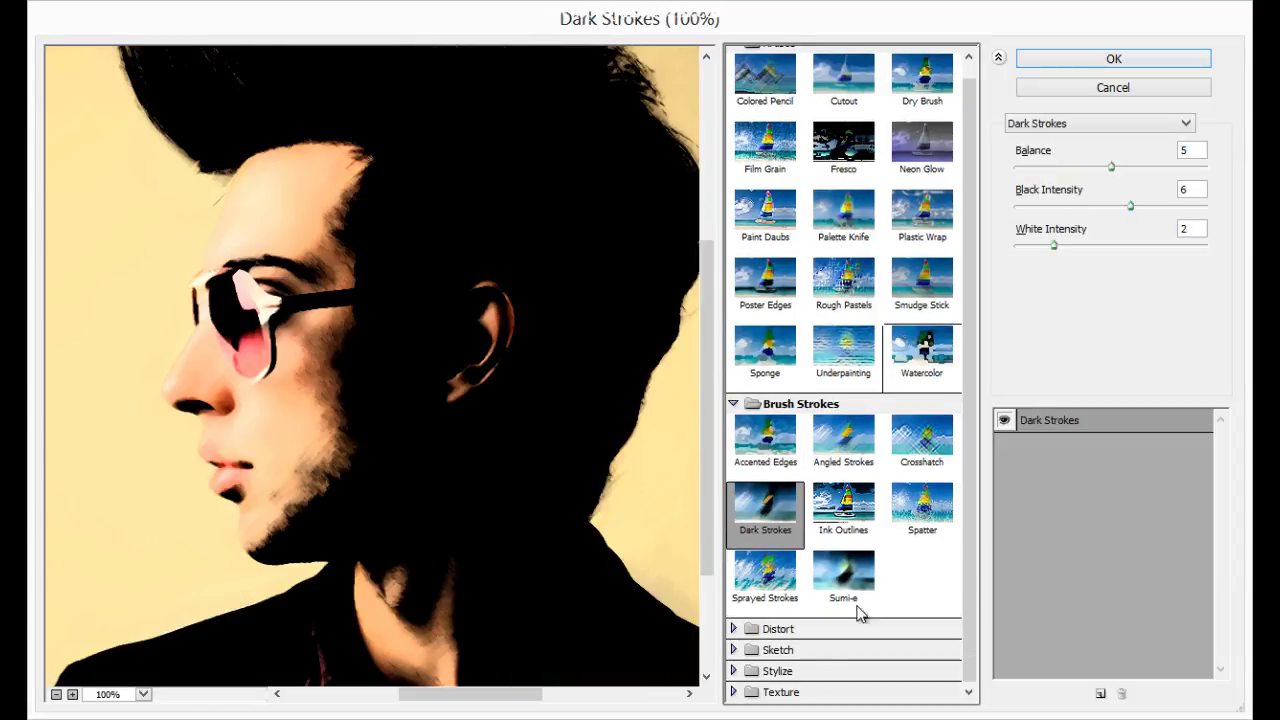
pyautogui.click(733, 650)
pyautogui.moveTo(970, 439); pyautogui.dragTo(979, 590)
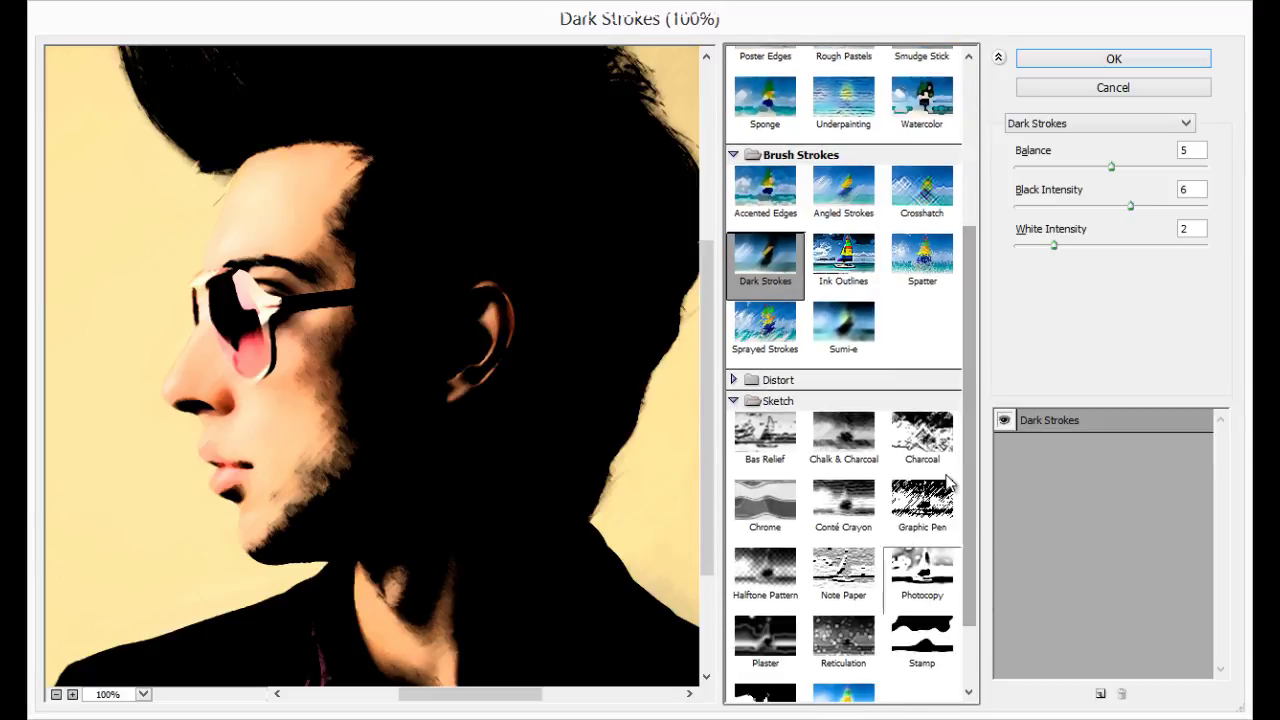
pyautogui.moveTo(966, 443); pyautogui.dragTo(967, 505)
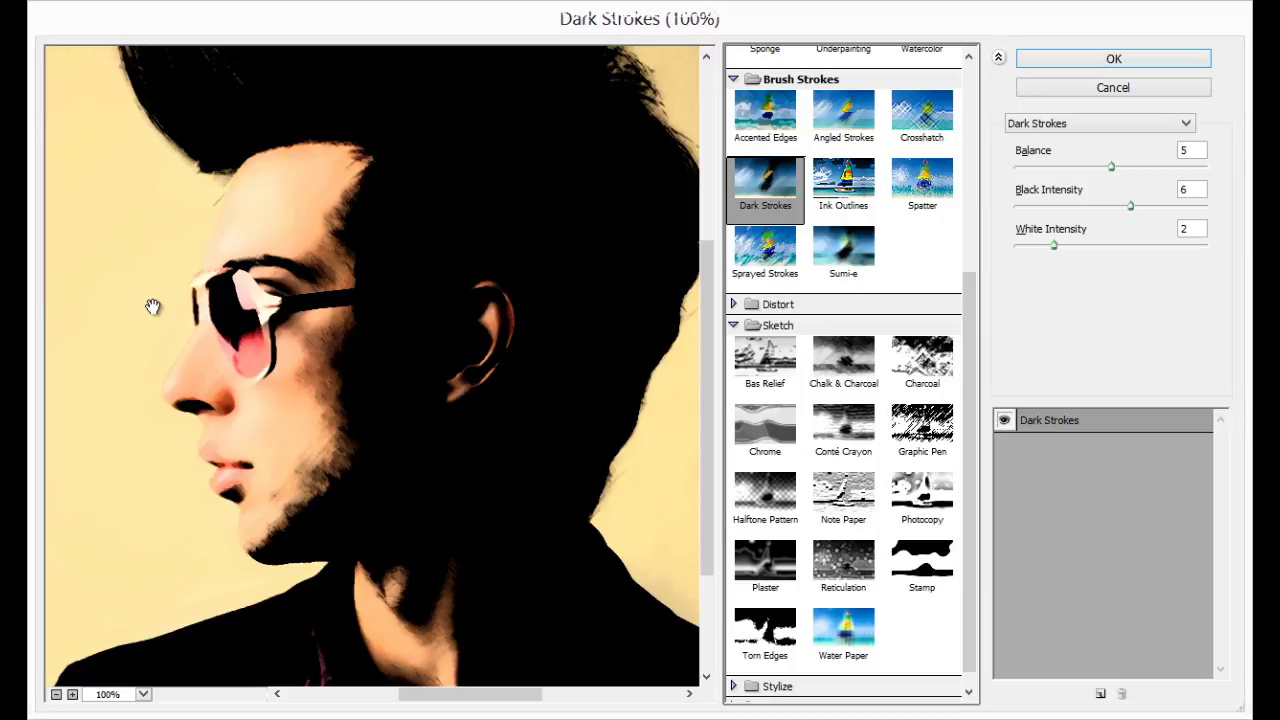
pyautogui.click(820, 485)
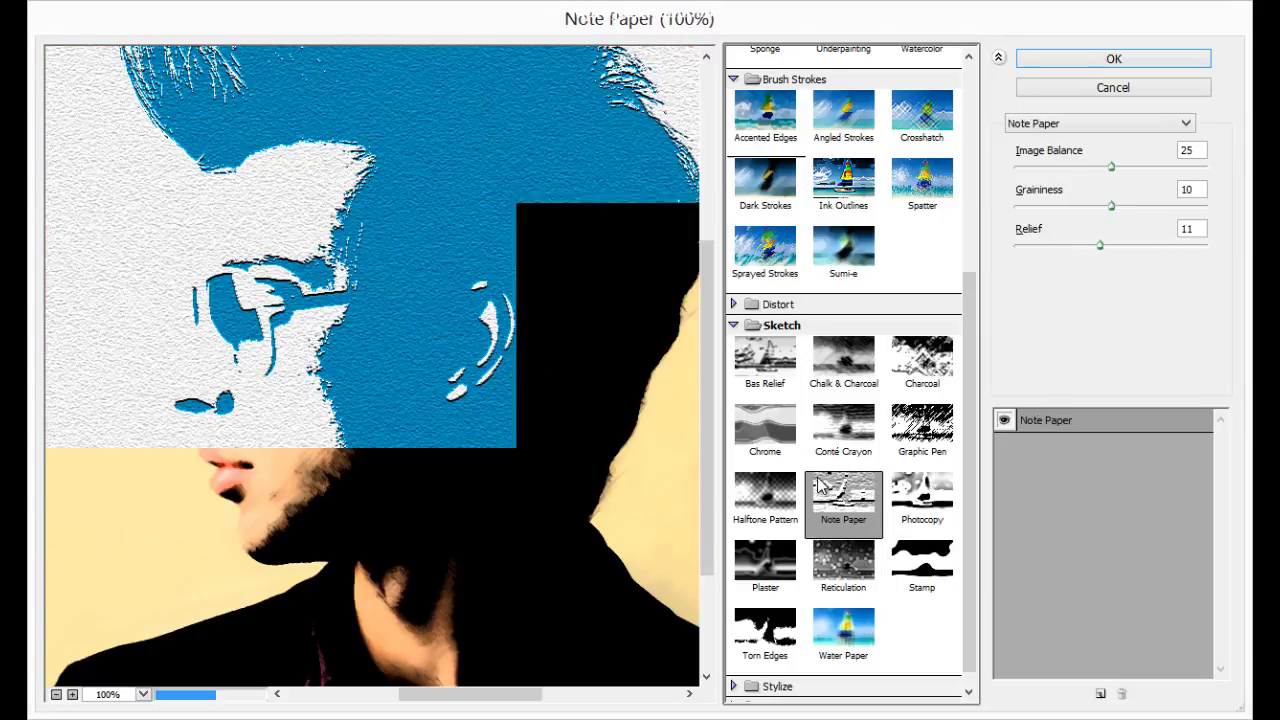
pyautogui.click(848, 364)
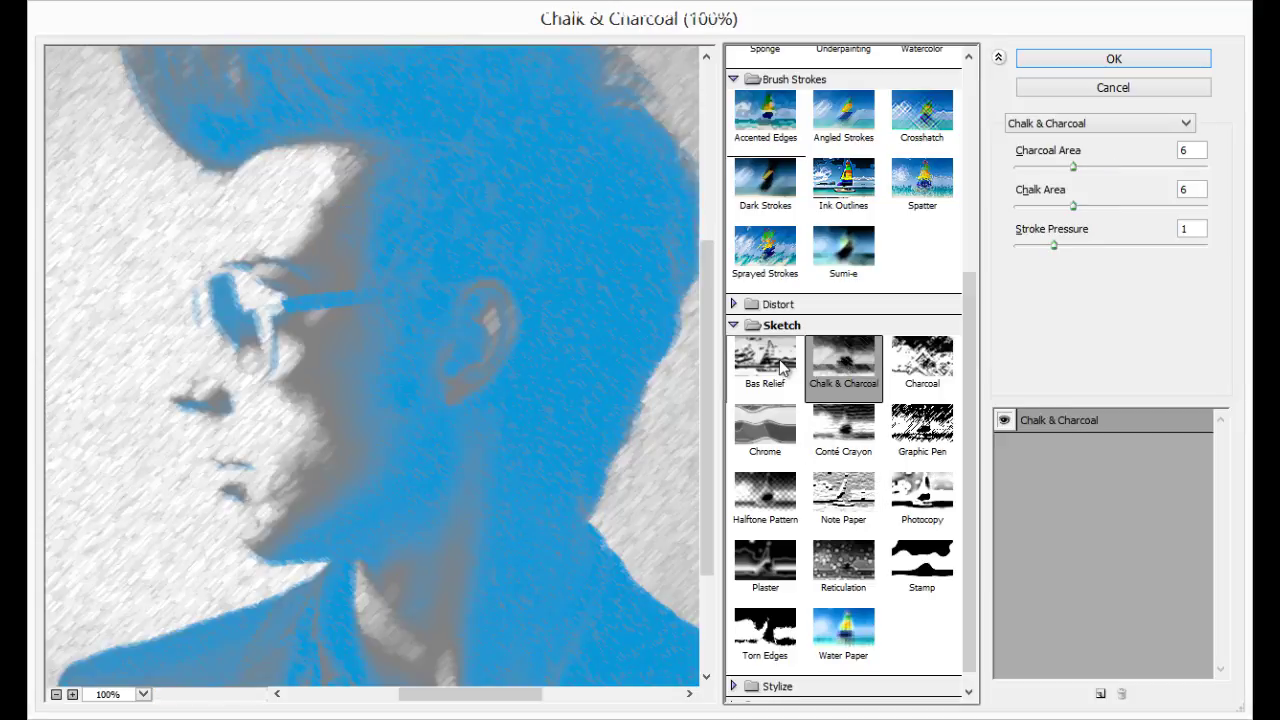
pyautogui.click(783, 368)
pyautogui.click(900, 380)
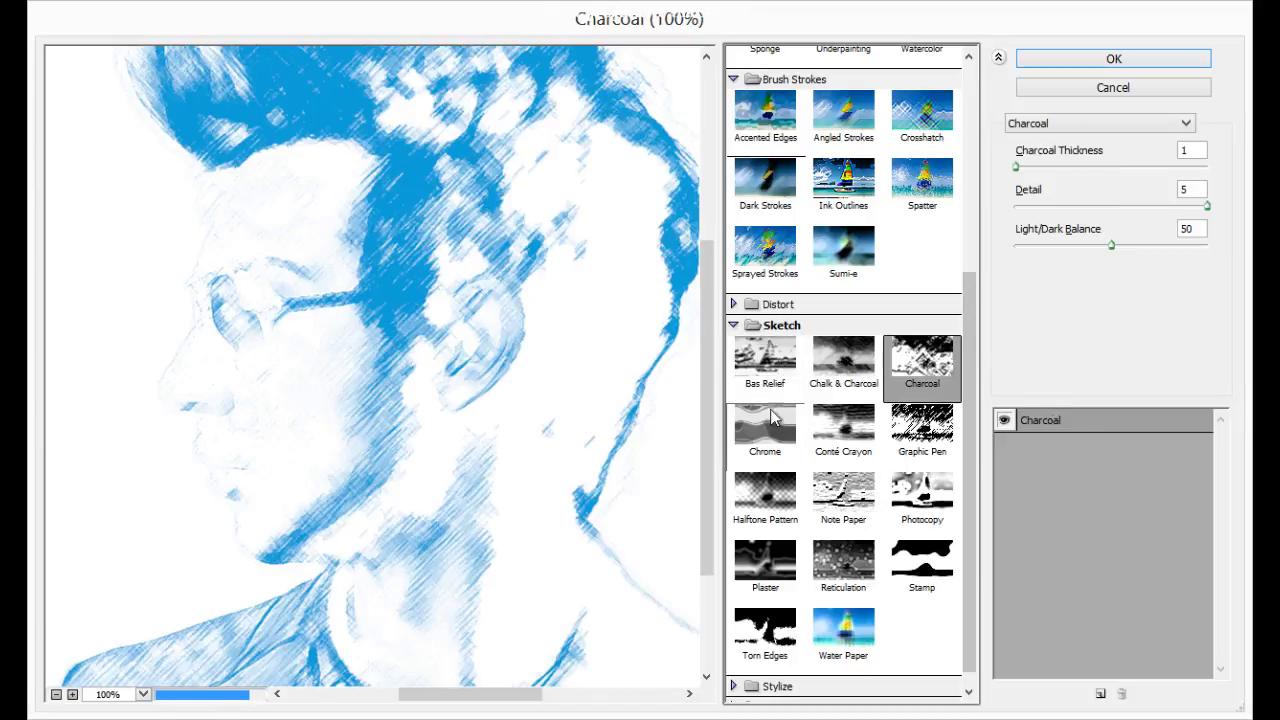
# - Preview the Chrome, Conté Crayon, Graphic Pen and Note Paper sketch filters, and close the gallery without applying any filter
pyautogui.click(772, 418)
pyautogui.click(838, 435)
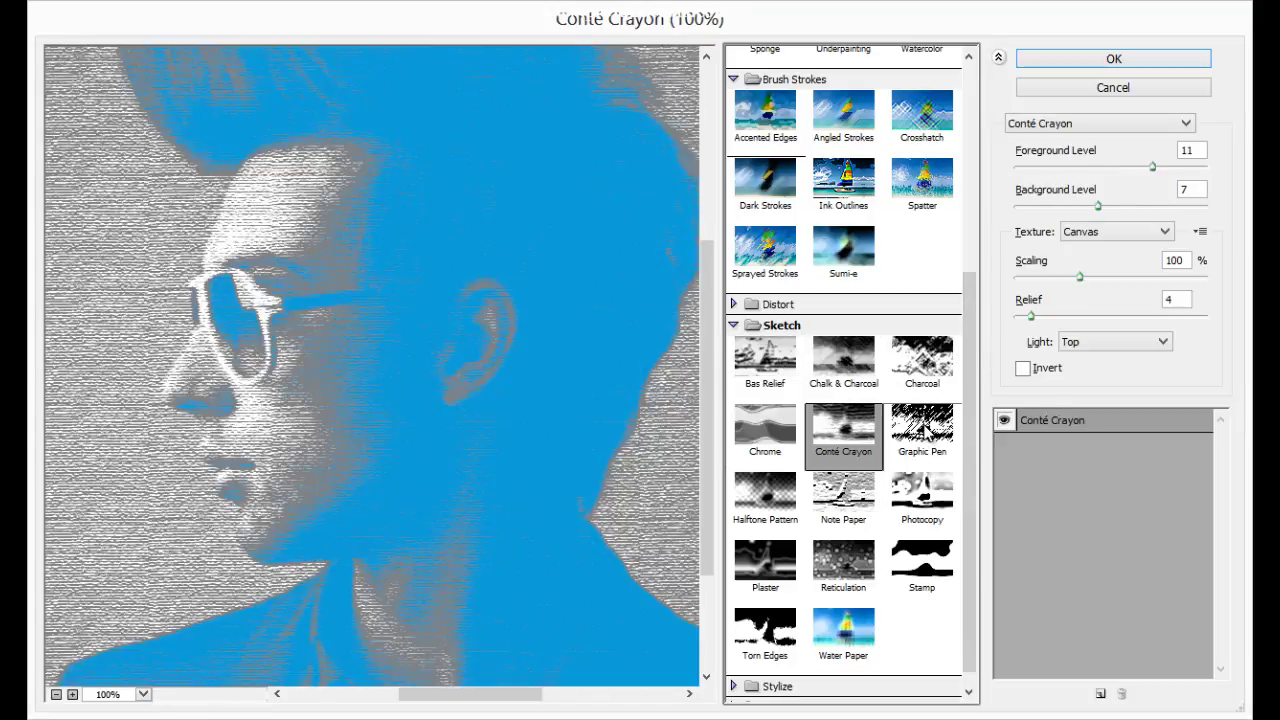
pyautogui.click(920, 428)
pyautogui.click(826, 490)
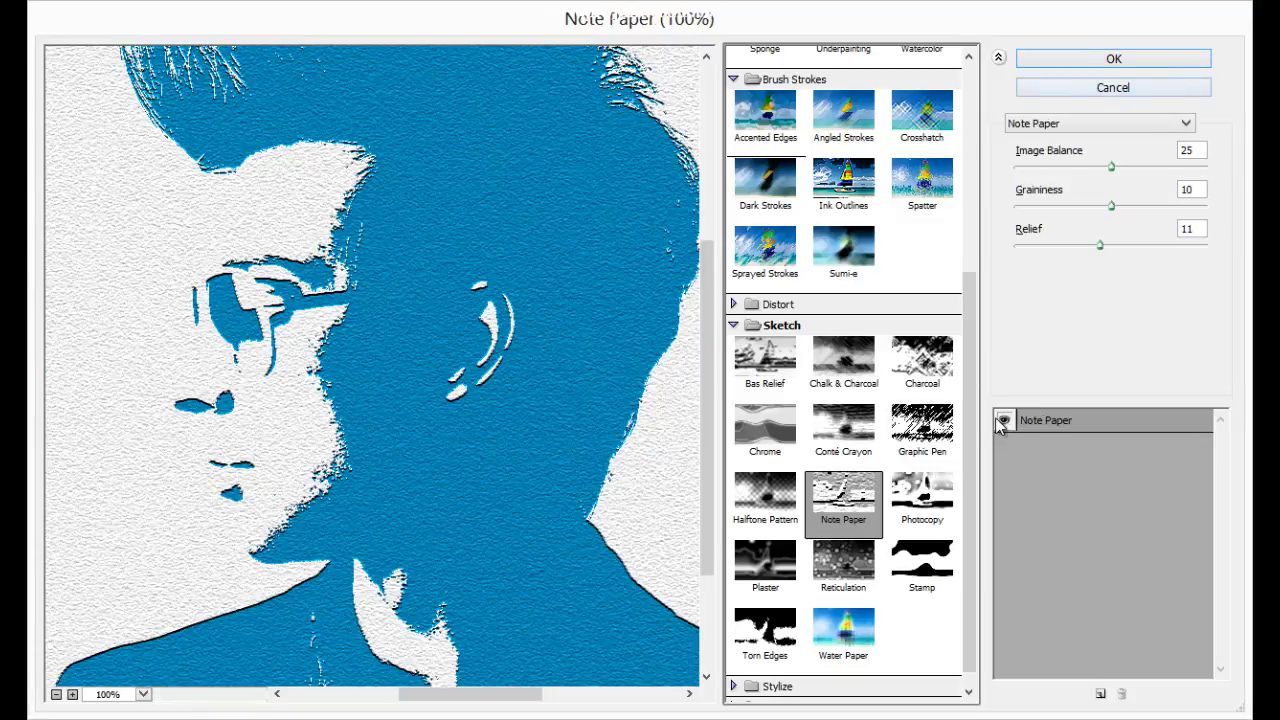
pyautogui.click(1066, 88)
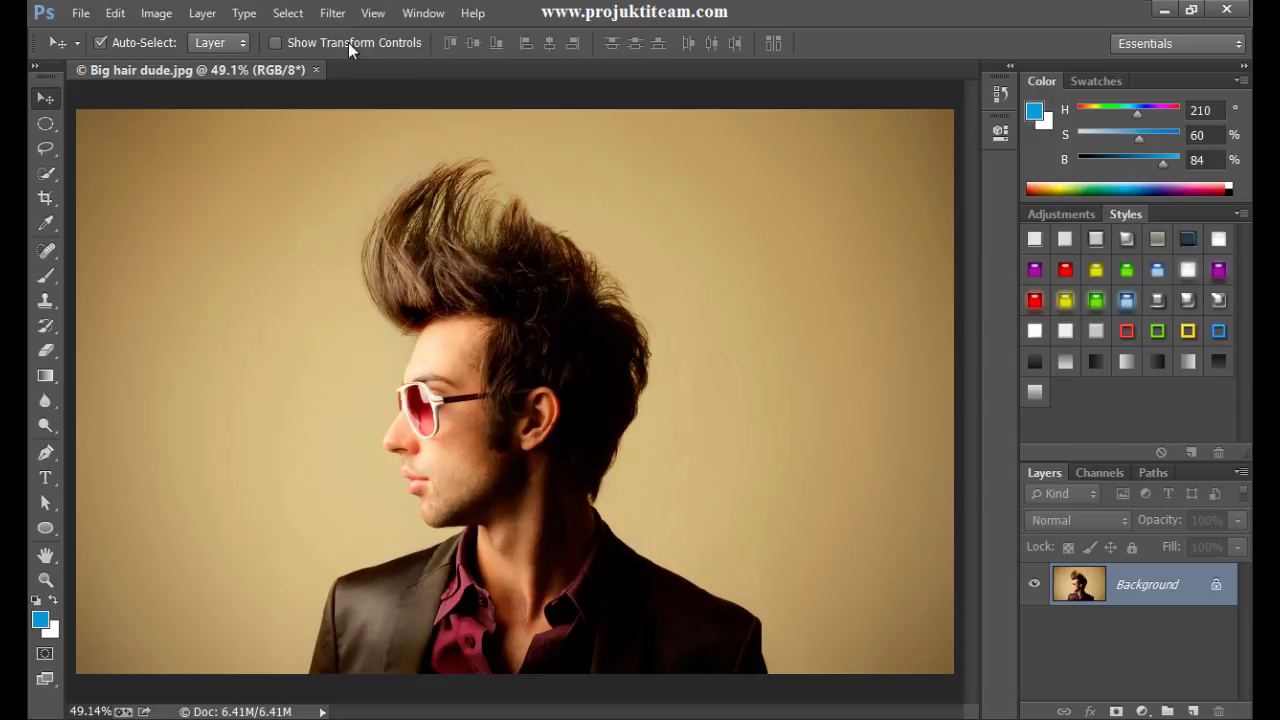
# - Preview the Oil Paint filter on the portrait's face and hair, and cancel it without applying
pyautogui.click(331, 14)
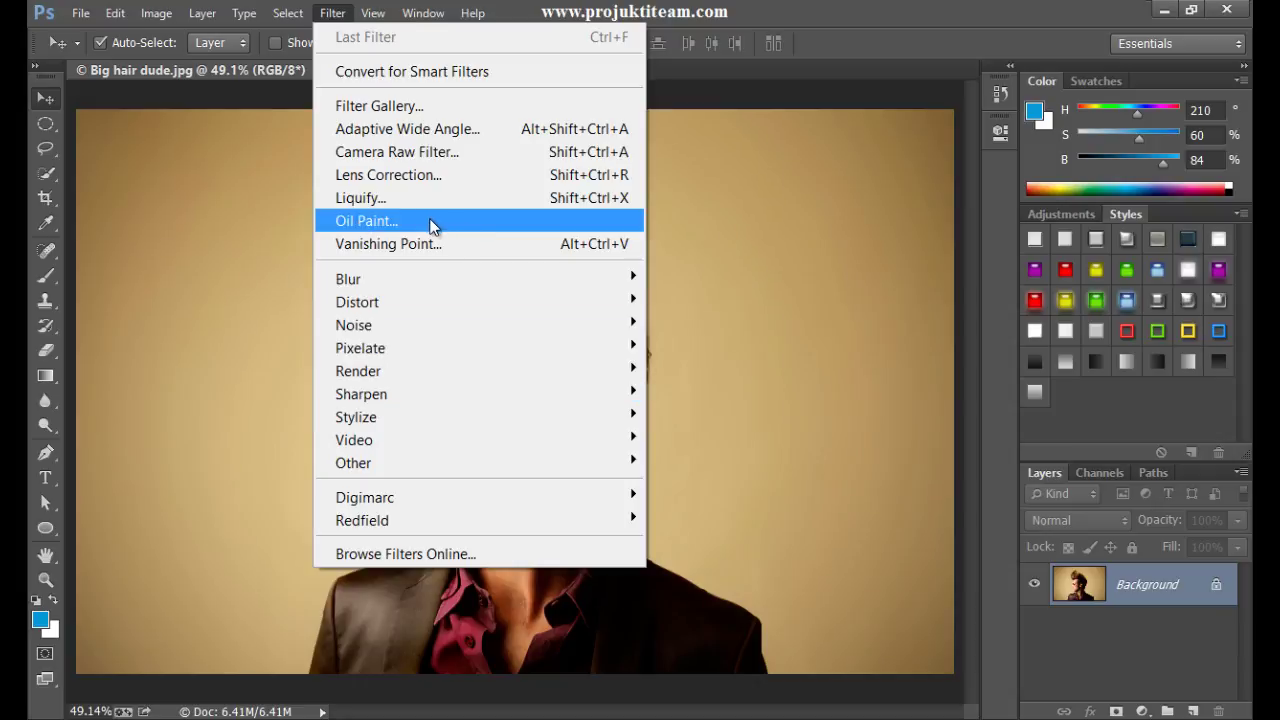
pyautogui.click(481, 222)
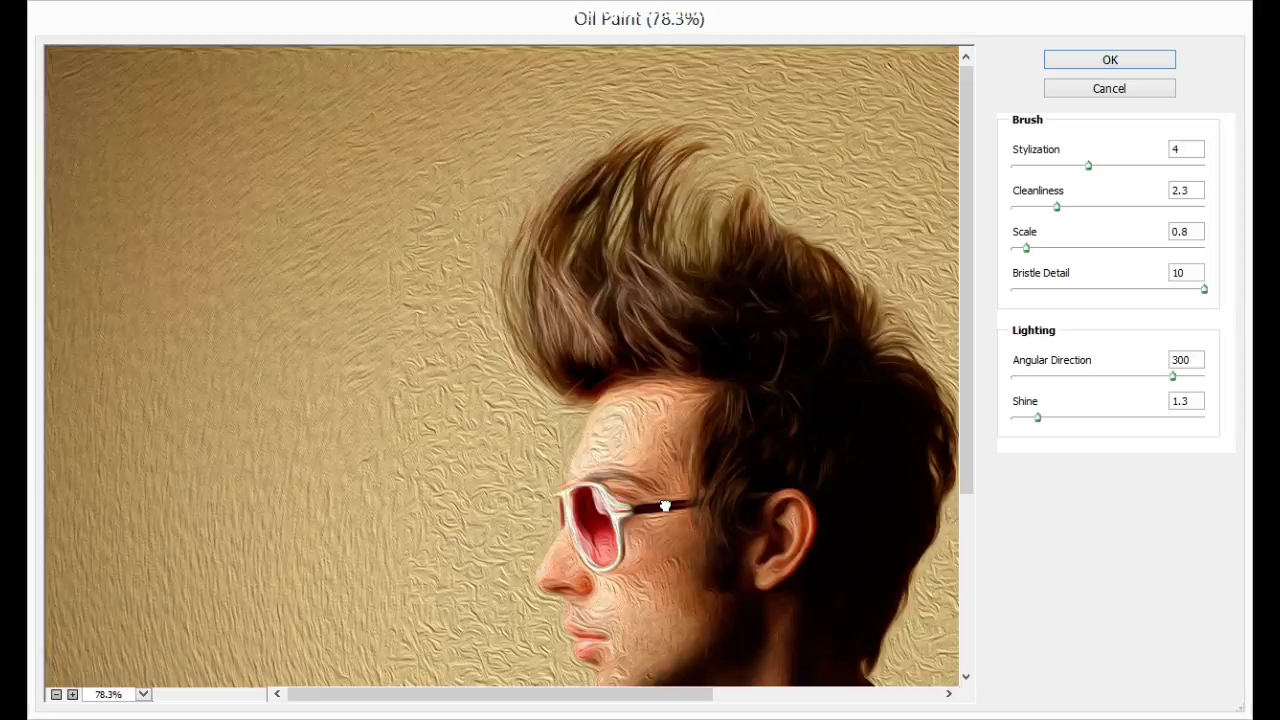
pyautogui.moveTo(665, 507)
pyautogui.mouseDown()
pyautogui.moveTo(394, 257)
pyautogui.moveTo(438, 291)
pyautogui.mouseUp()
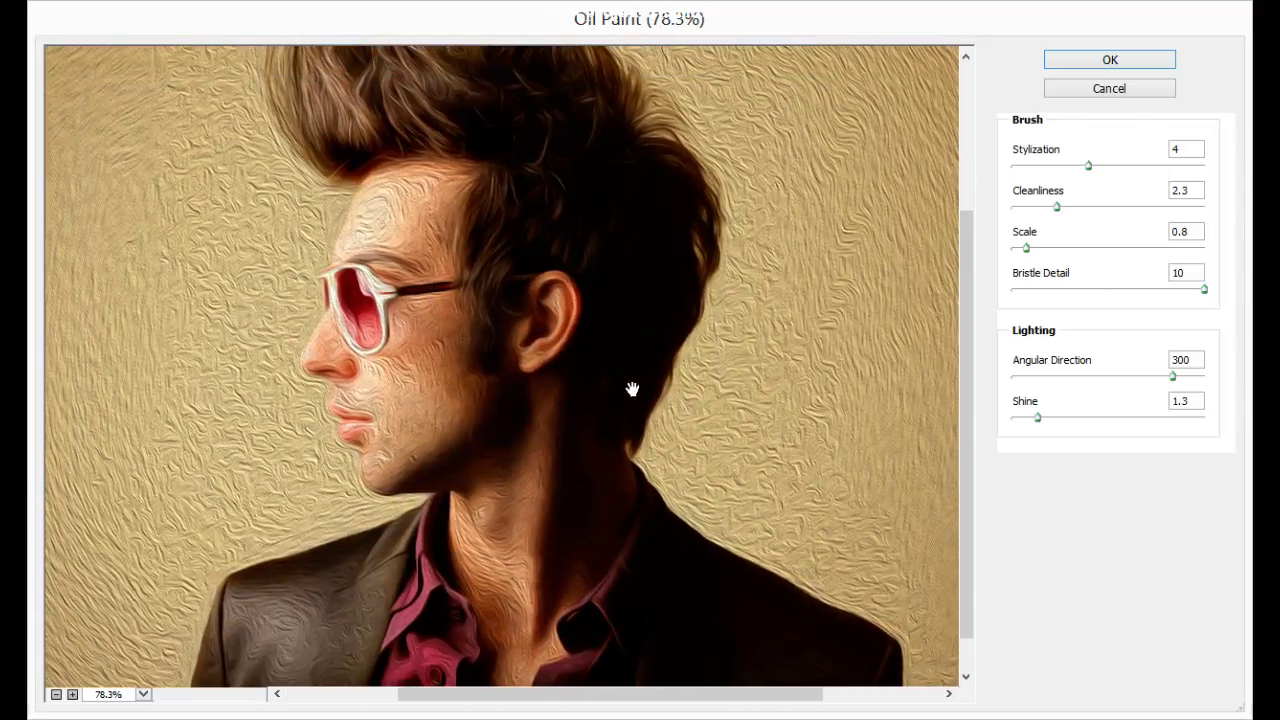
pyautogui.click(1097, 90)
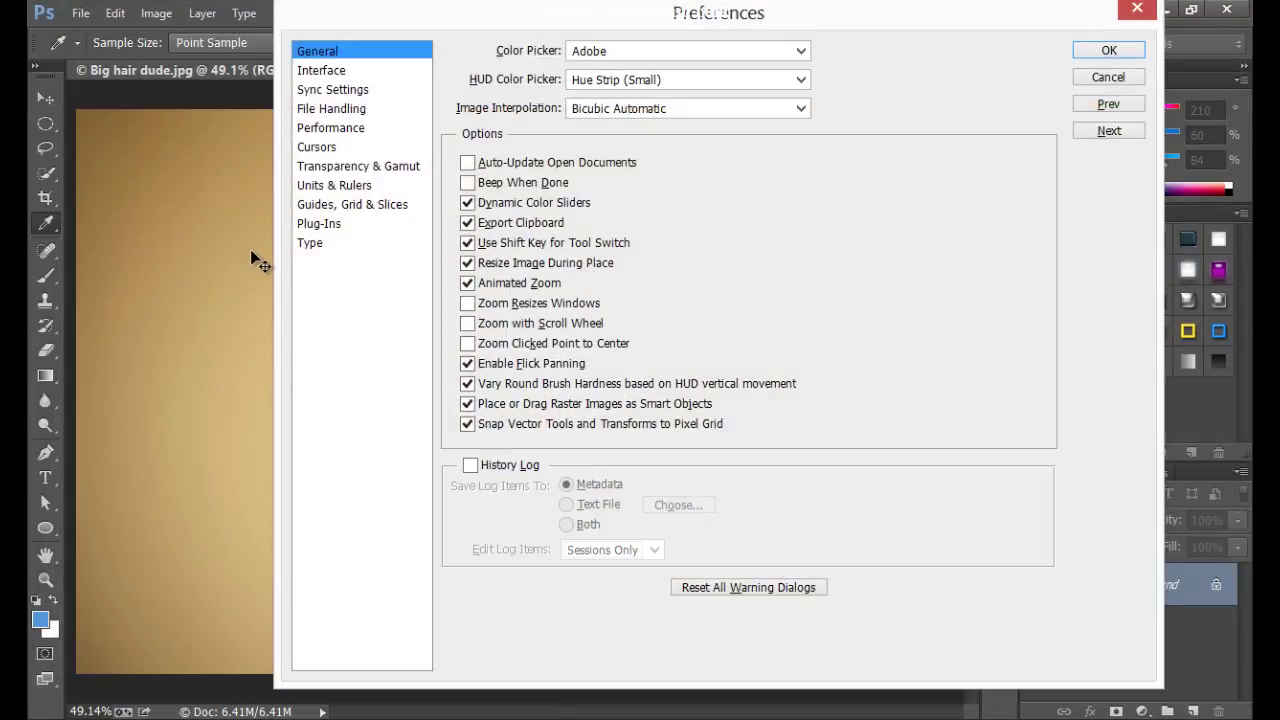
# - Open the Performance section of the program preferences
pyautogui.click(349, 134)
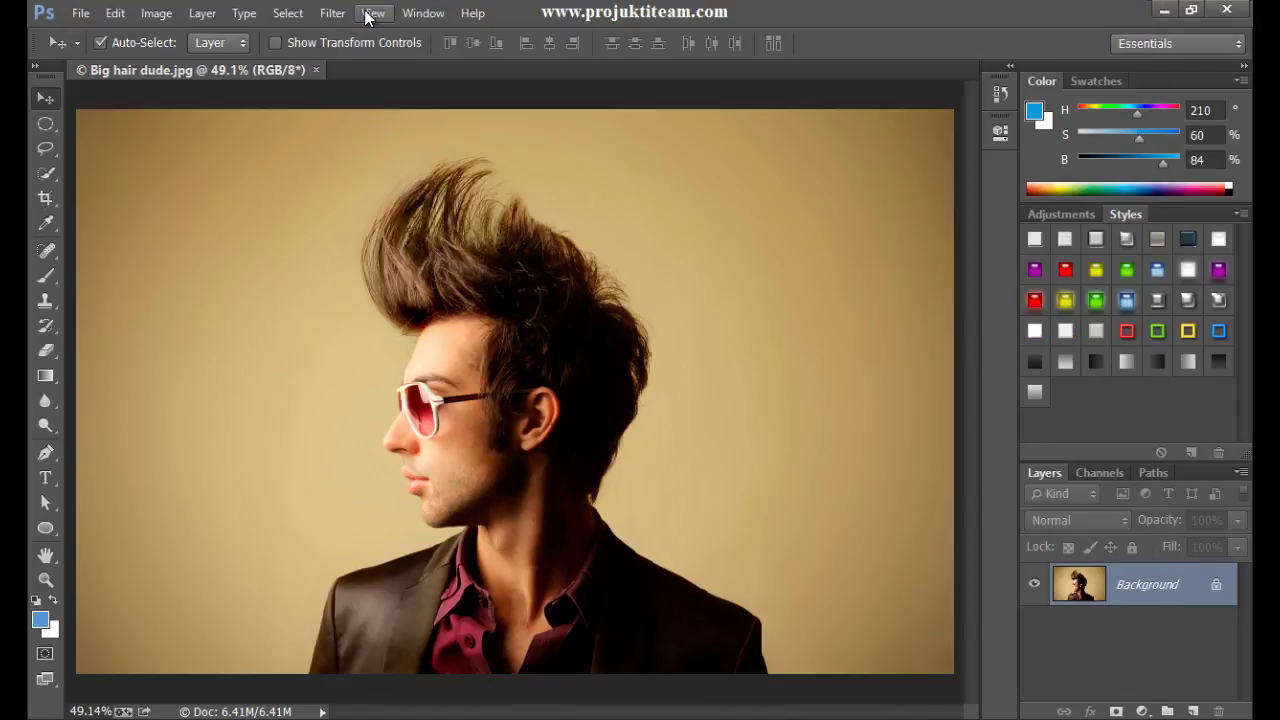
# - Open the Oil Paint filter and set the brush Stylization to 10, Cleanliness to 7.95 and Scale to 0.1
pyautogui.click(333, 14)
pyautogui.click(409, 224)
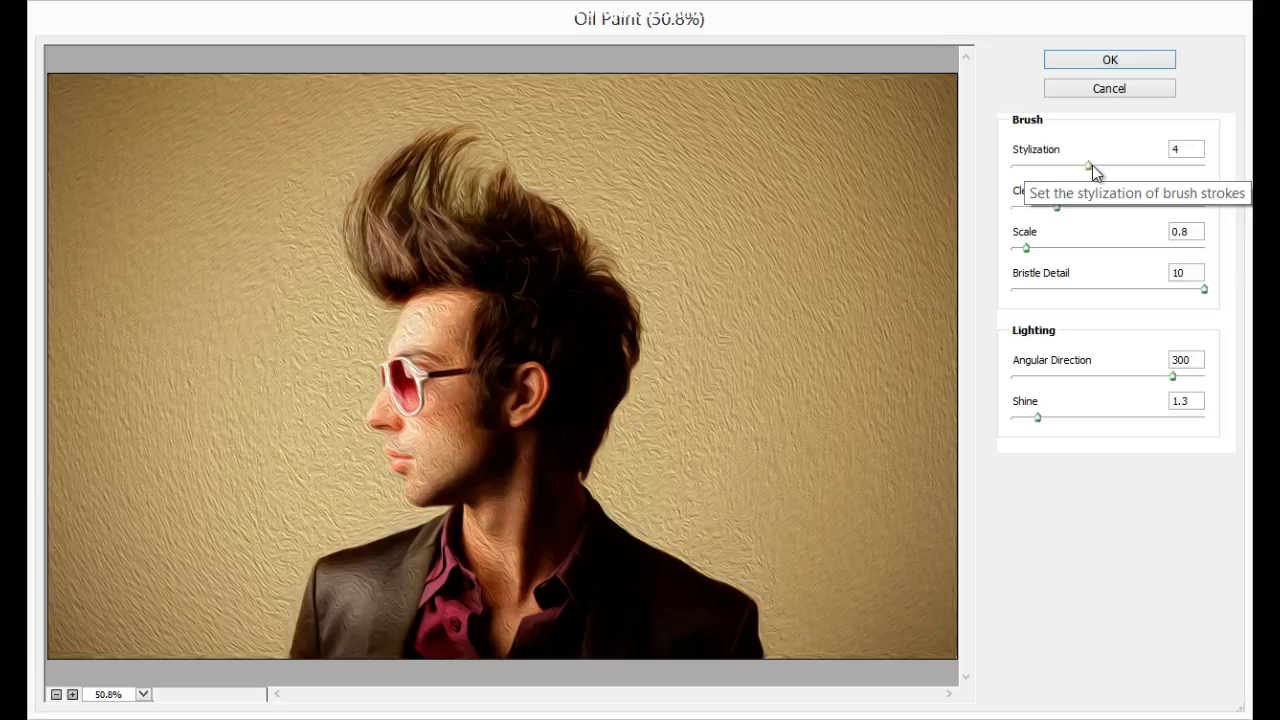
pyautogui.moveTo(1092, 166); pyautogui.dragTo(1224, 177)
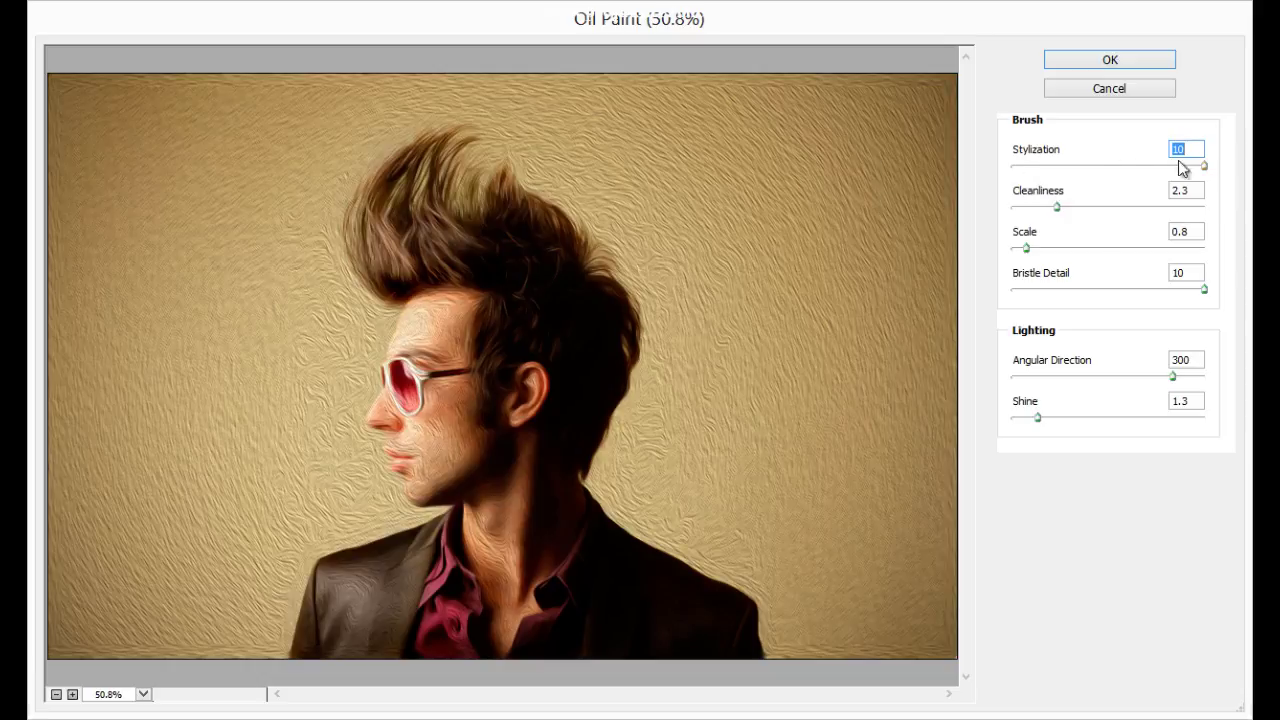
pyautogui.moveTo(1056, 208)
pyautogui.mouseDown()
pyautogui.moveTo(1203, 233)
pyautogui.moveTo(964, 236)
pyautogui.moveTo(1202, 237)
pyautogui.moveTo(1166, 245)
pyautogui.mouseUp()
pyautogui.moveTo(1034, 254)
pyautogui.mouseDown()
pyautogui.moveTo(1094, 263)
pyautogui.moveTo(1151, 251)
pyautogui.moveTo(1203, 266)
pyautogui.moveTo(957, 283)
pyautogui.moveTo(1202, 286)
pyautogui.moveTo(1000, 289)
pyautogui.mouseUp()
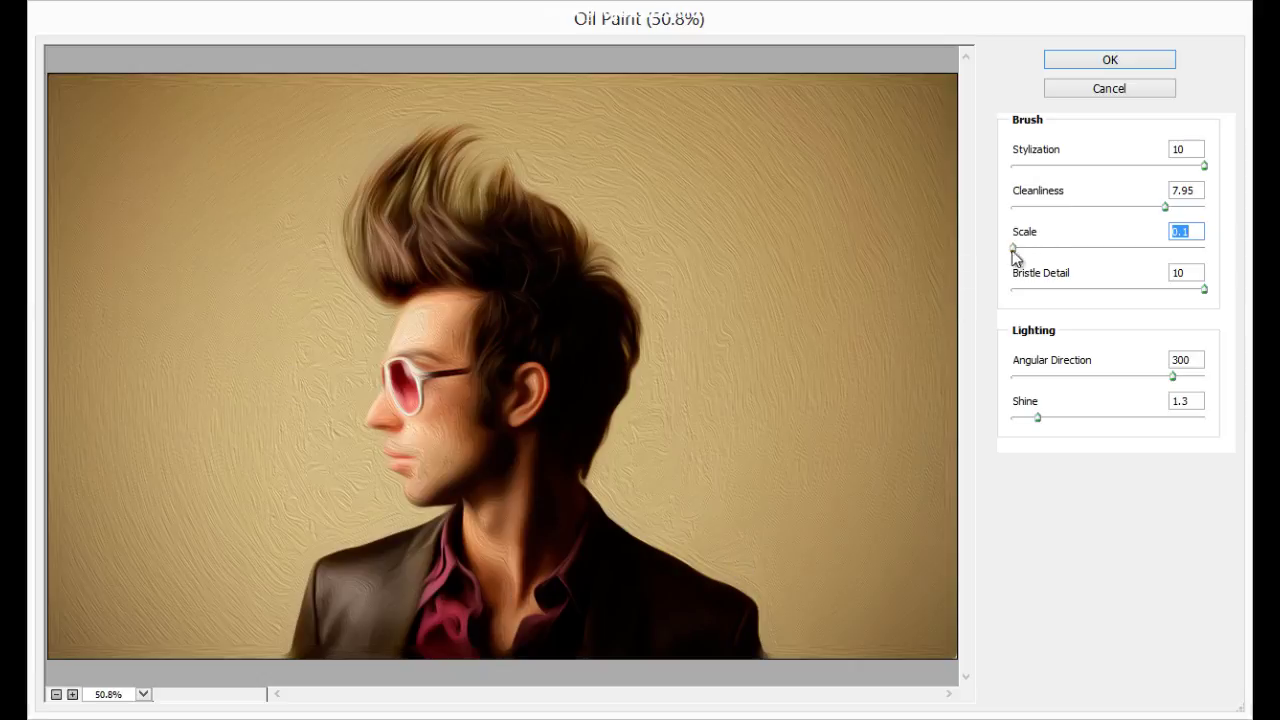
# - Set the oil paint brush Scale to 0.55 and Bristle Detail to 5.15
pyautogui.moveTo(1014, 251); pyautogui.dragTo(1021, 251)
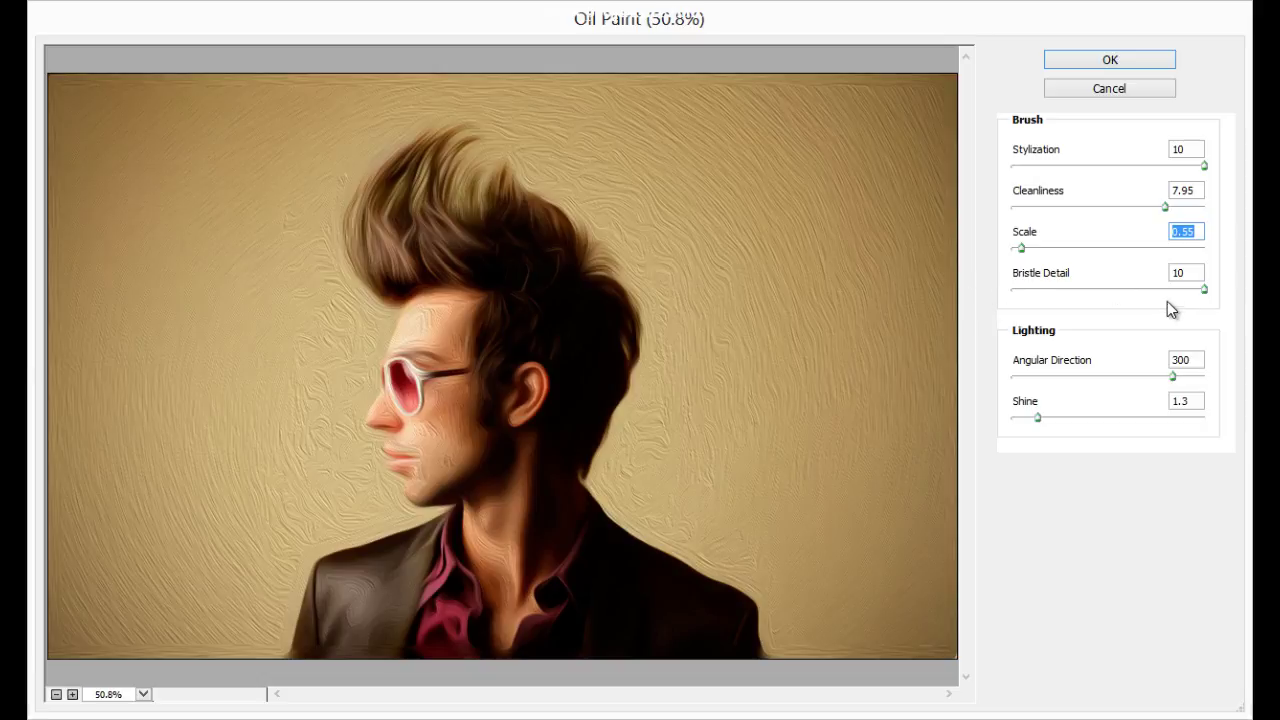
pyautogui.moveTo(1208, 293); pyautogui.dragTo(1060, 300)
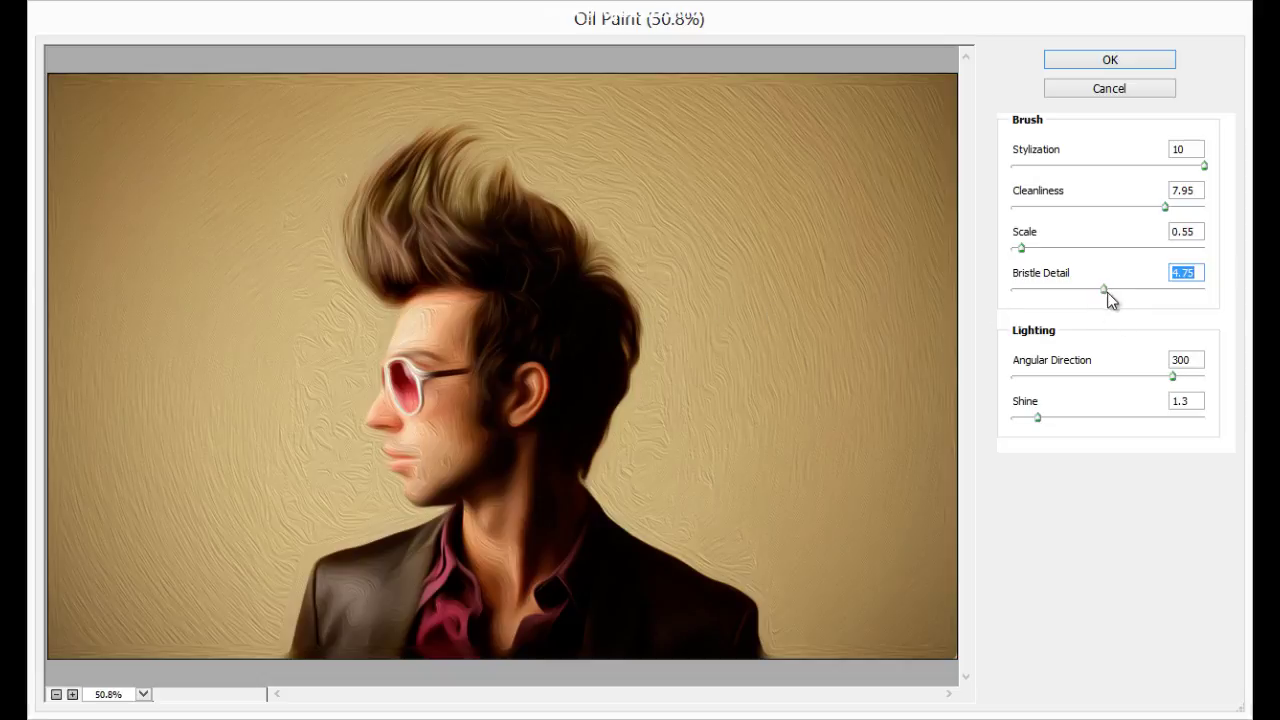
pyautogui.moveTo(1107, 292); pyautogui.dragTo(1157, 300)
pyautogui.moveTo(1150, 302); pyautogui.dragTo(1114, 300)
# - Set the oil paint lighting's Angular Direction to 239.4, lower Shine to just above 0, and apply the filter
pyautogui.moveTo(1173, 378); pyautogui.dragTo(1143, 402)
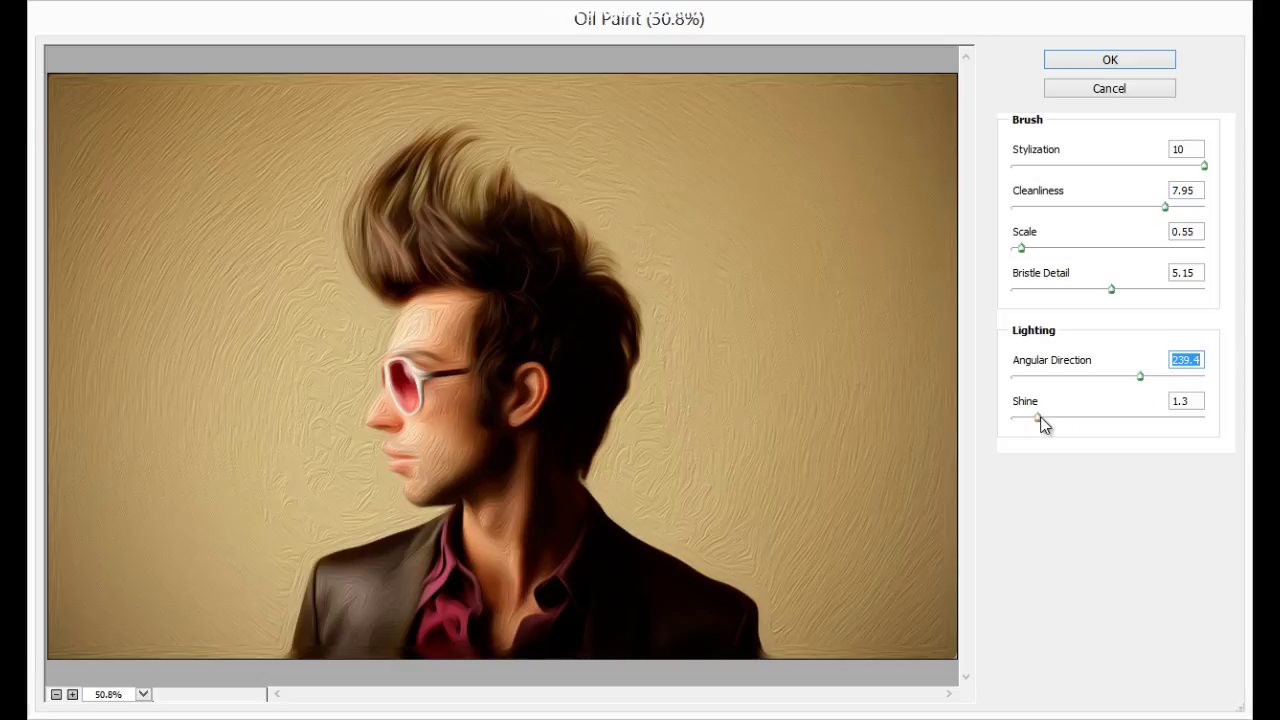
pyautogui.moveTo(1037, 420)
pyautogui.mouseDown()
pyautogui.moveTo(1140, 427)
pyautogui.moveTo(972, 453)
pyautogui.mouseUp()
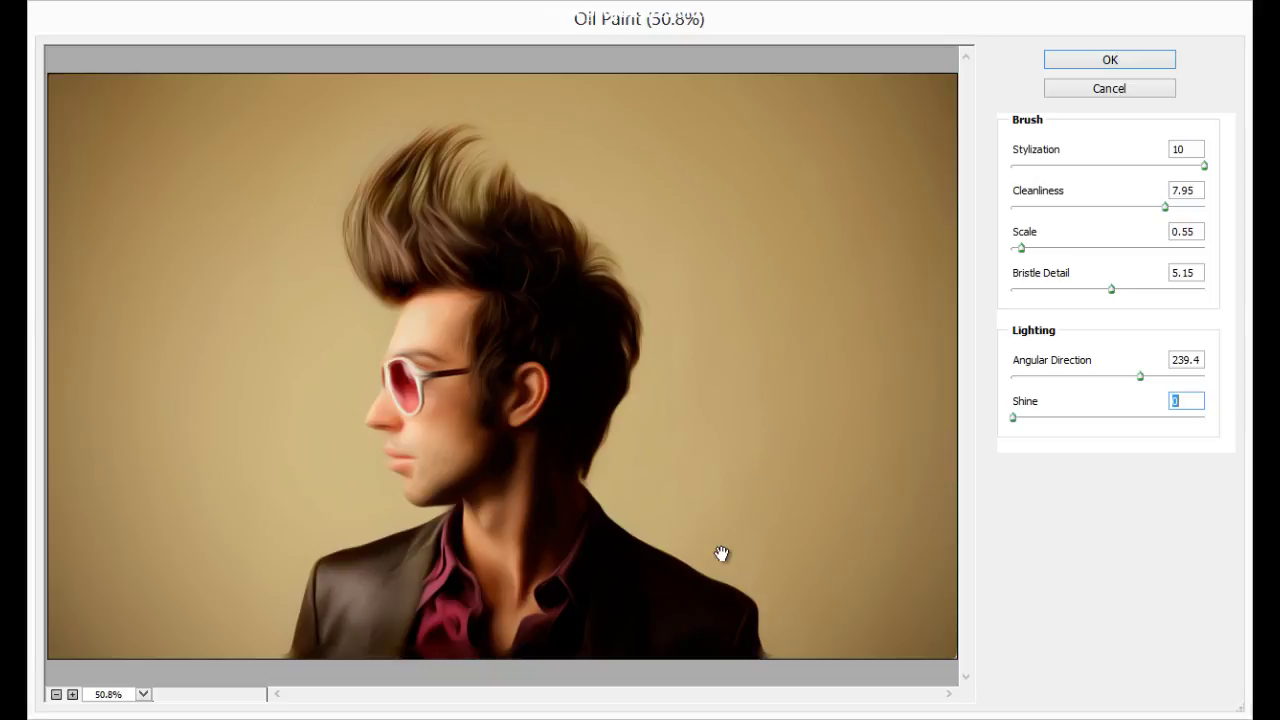
pyautogui.click(1020, 421)
pyautogui.moveTo(1021, 419); pyautogui.dragTo(1022, 420)
pyautogui.click(1112, 58)
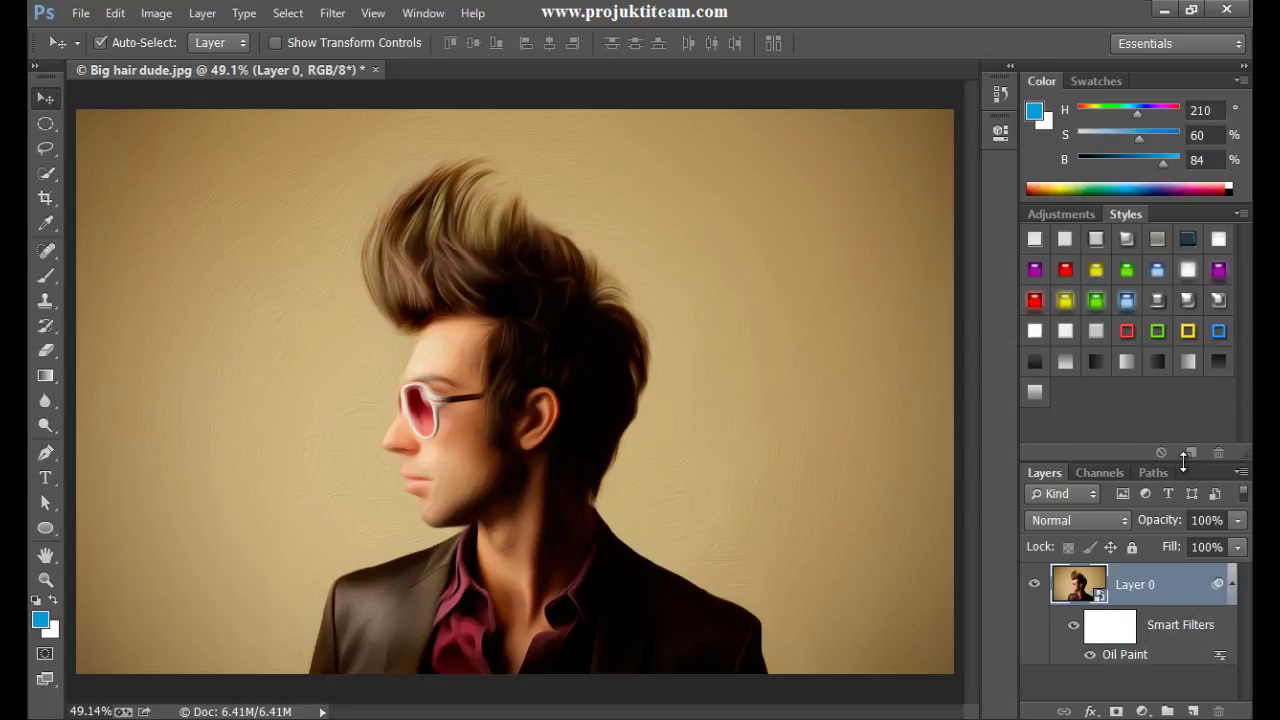
# - Enlarge the layers area and draw a radial gradient on the smart filter mask from the face to the background near the photo's edge
pyautogui.moveTo(1183, 460); pyautogui.dragTo(1176, 256)
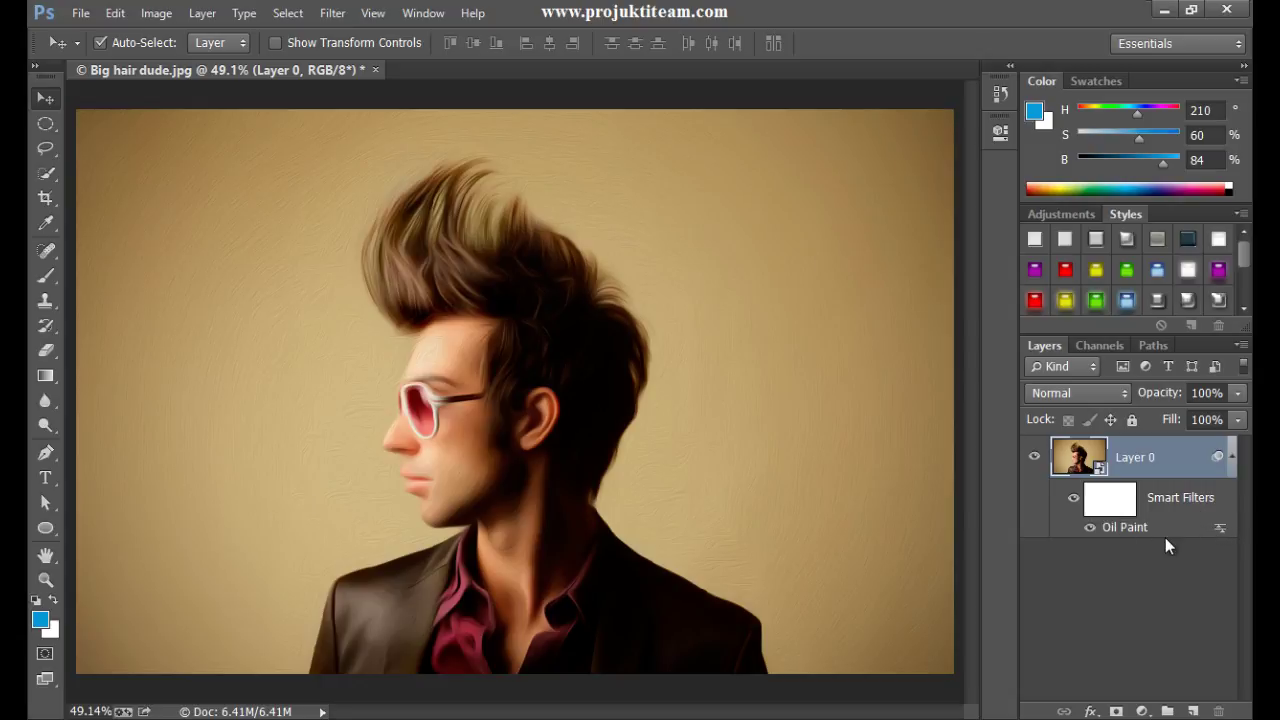
pyautogui.click(1115, 506)
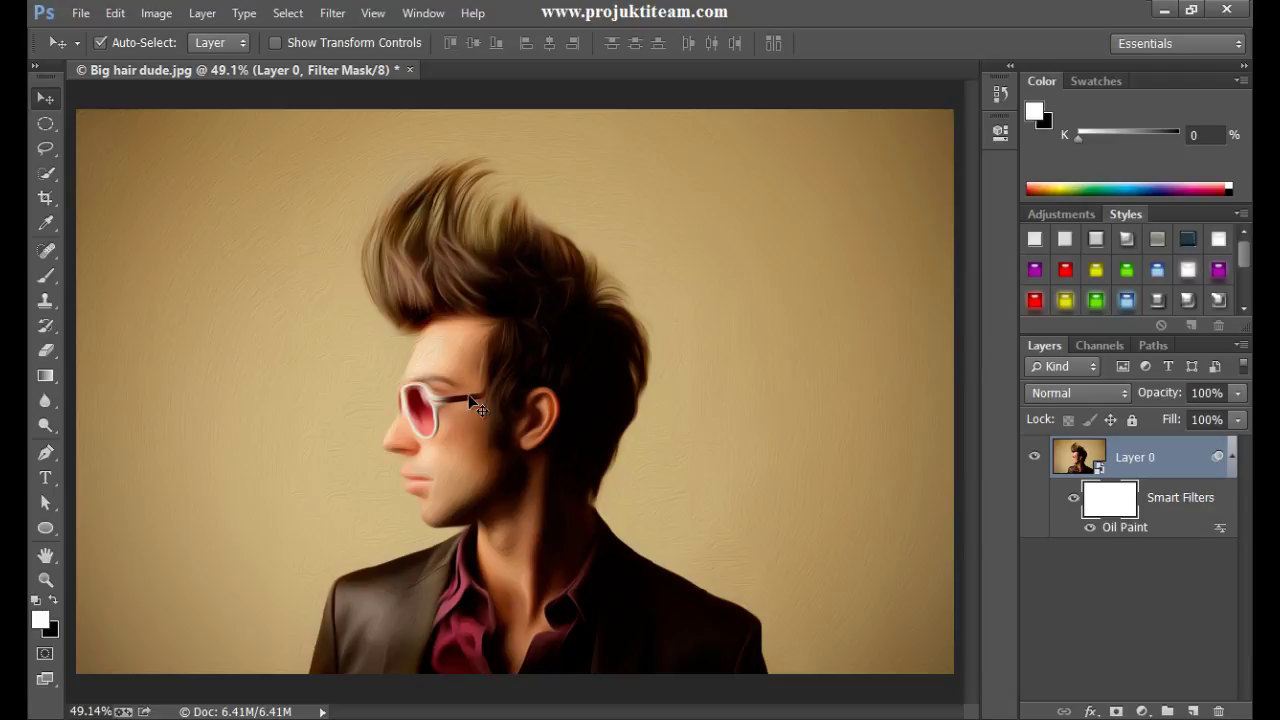
pyautogui.click(46, 382)
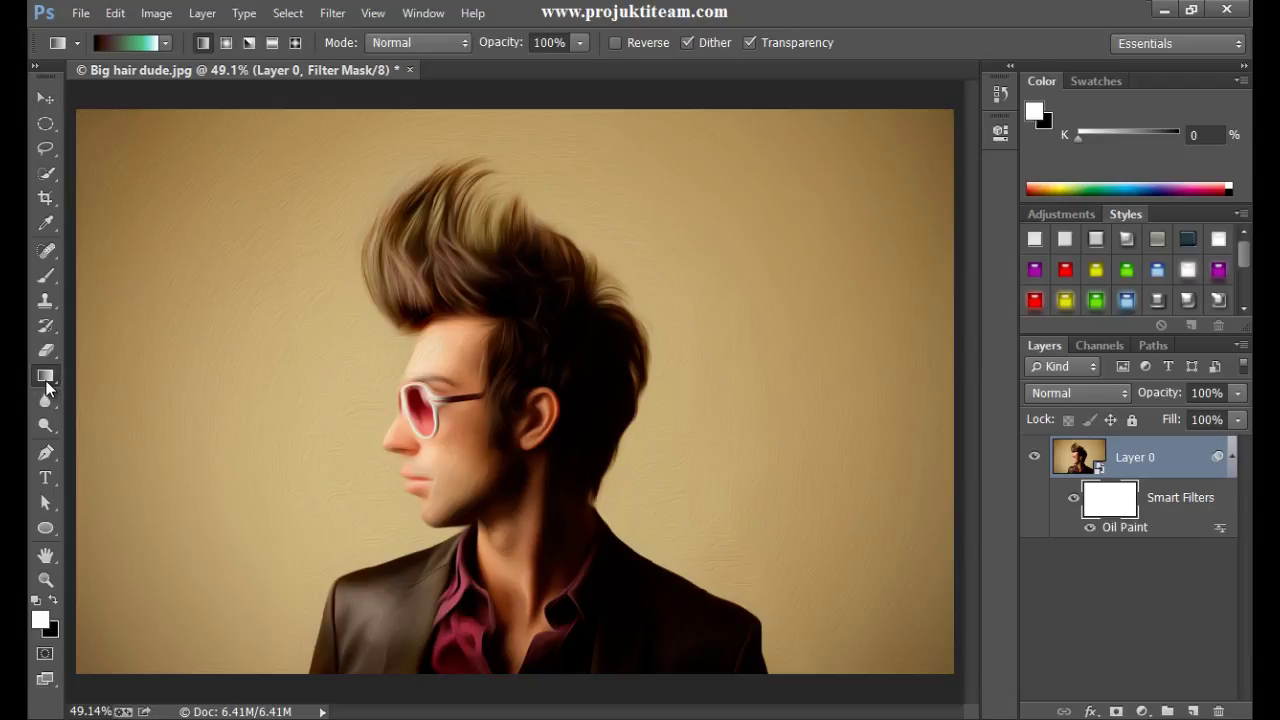
pyautogui.click(226, 43)
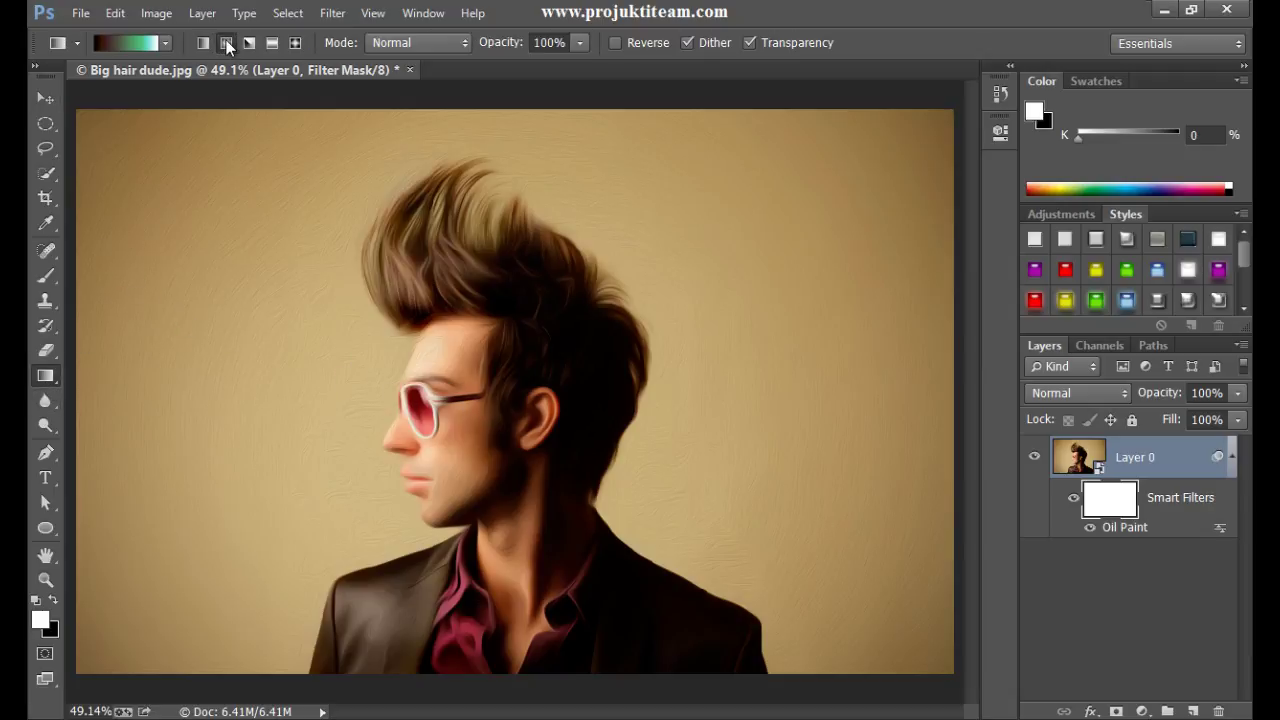
pyautogui.moveTo(489, 432); pyautogui.dragTo(856, 404)
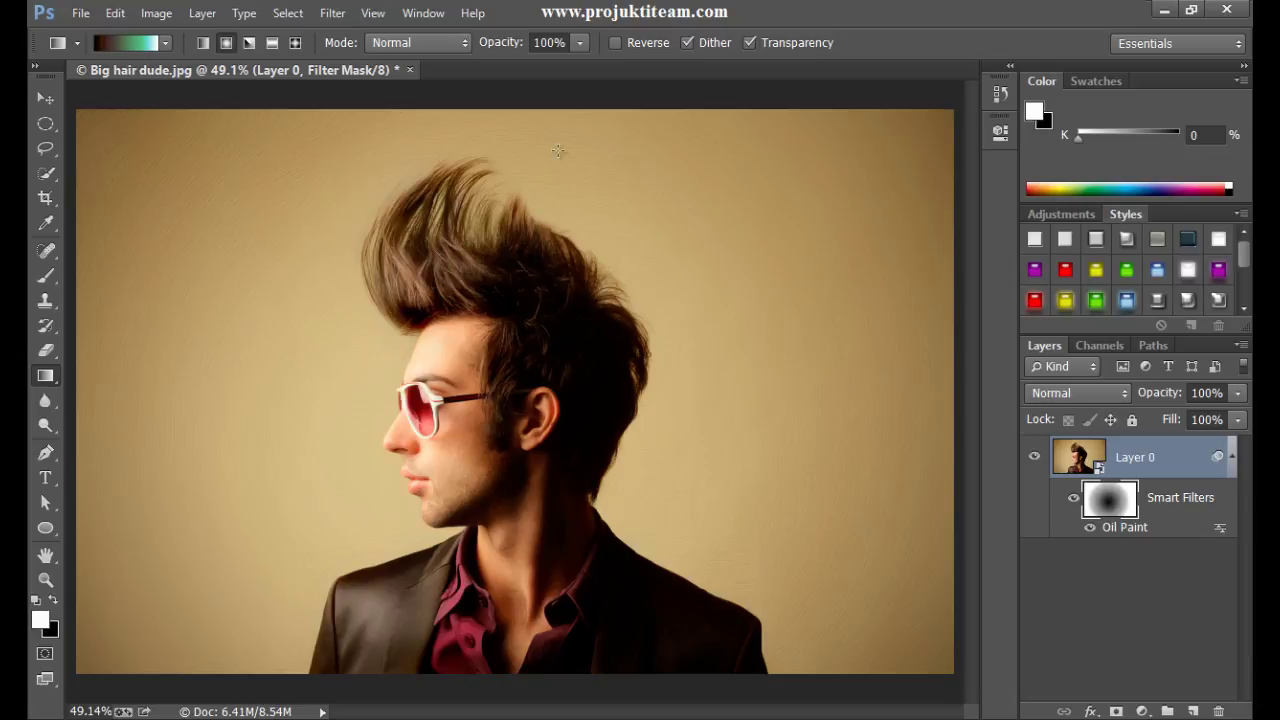
# - Set the Gradient tool's opacity to 29%
pyautogui.click(579, 45)
pyautogui.moveTo(567, 69); pyautogui.dragTo(480, 72)
pyautogui.press('.')
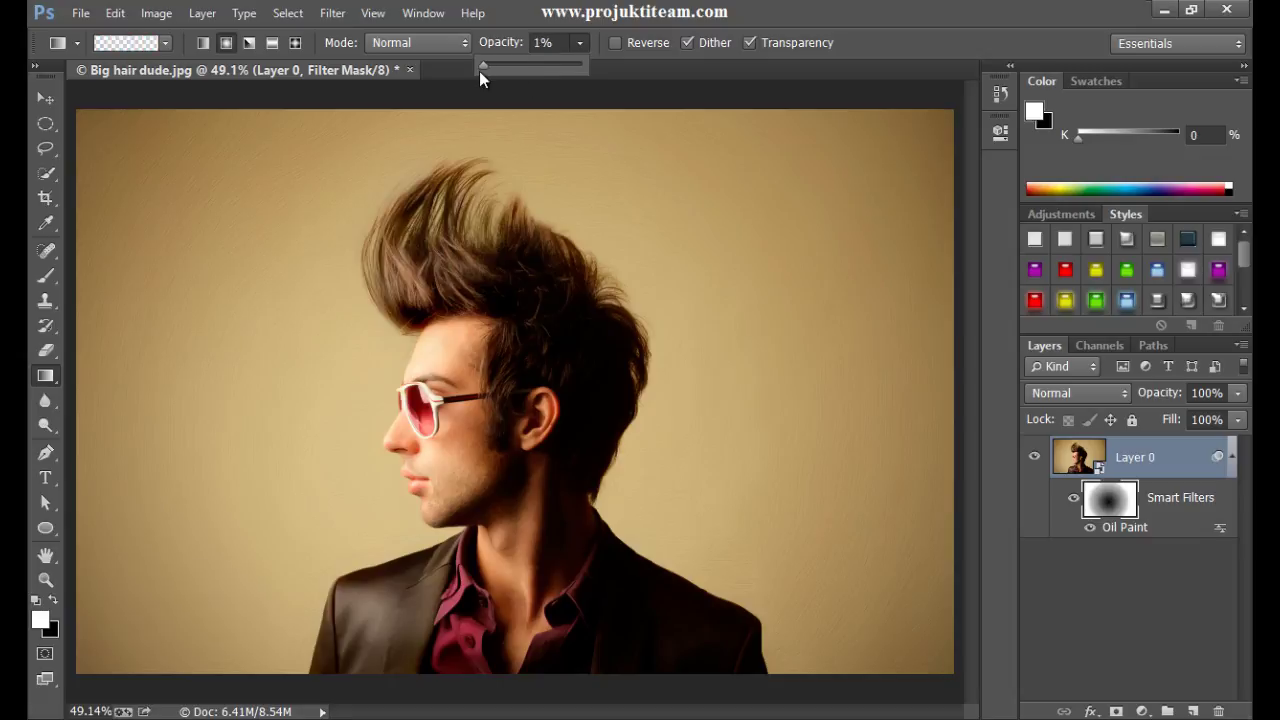
pyautogui.moveTo(485, 63); pyautogui.dragTo(511, 70)
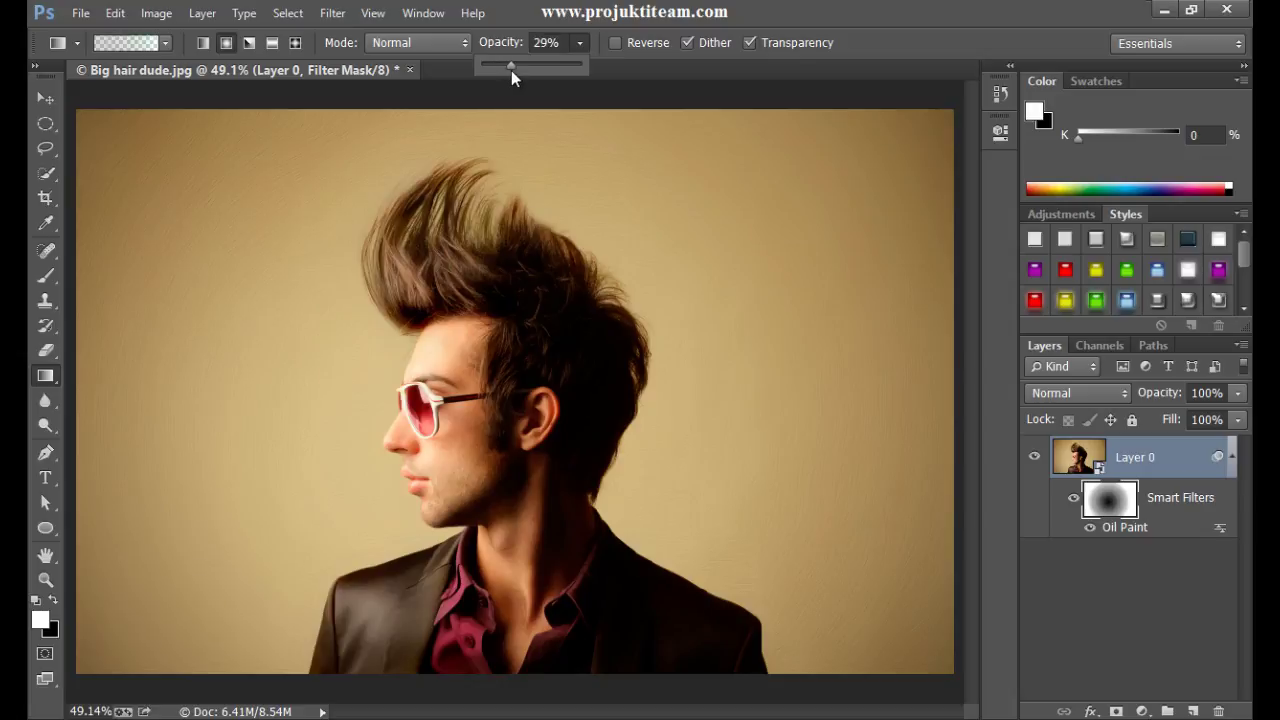
pyautogui.click(582, 43)
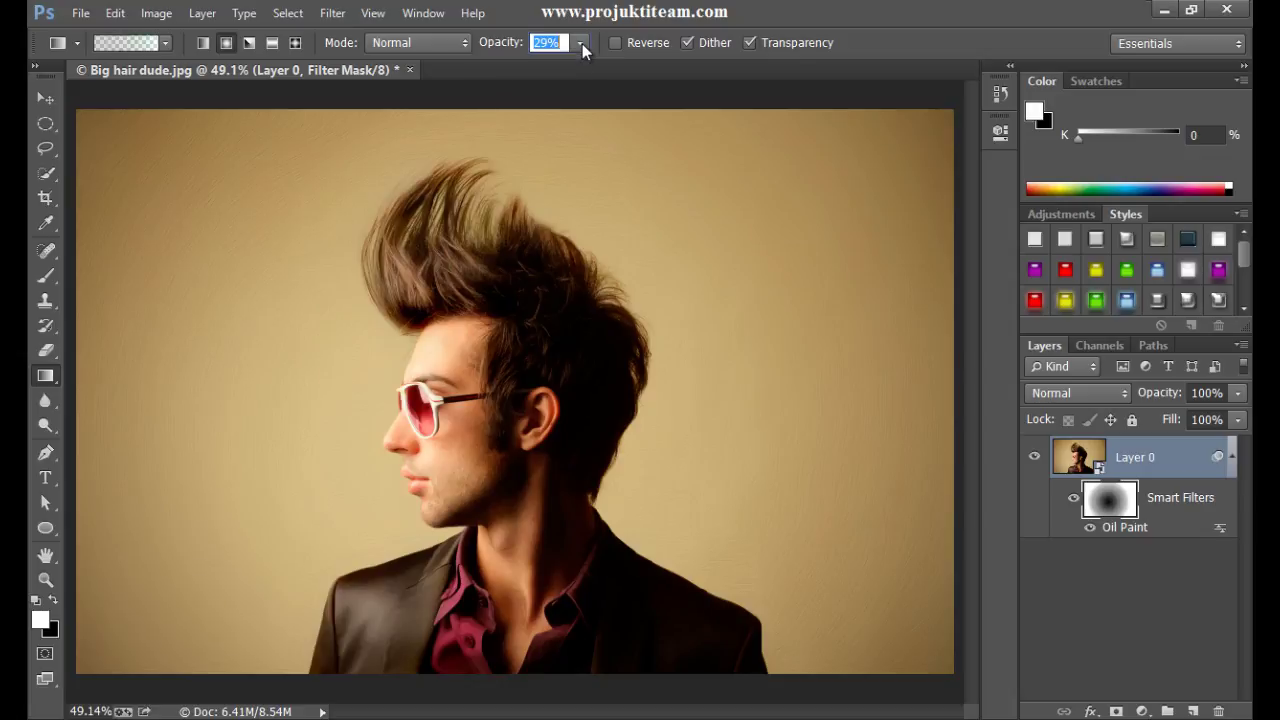
# - Invert the smart filter mask in its mask properties
pyautogui.click(1178, 498)
pyautogui.click(1105, 502)
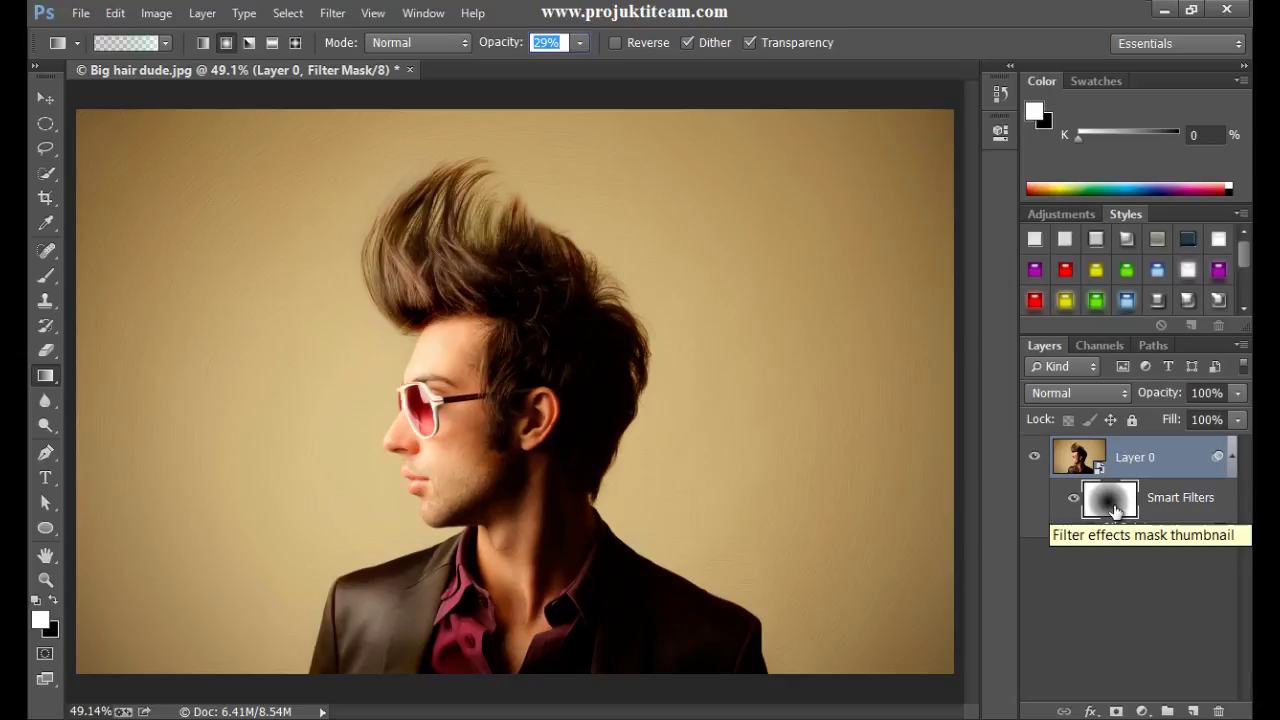
pyautogui.doubleClick(1115, 508)
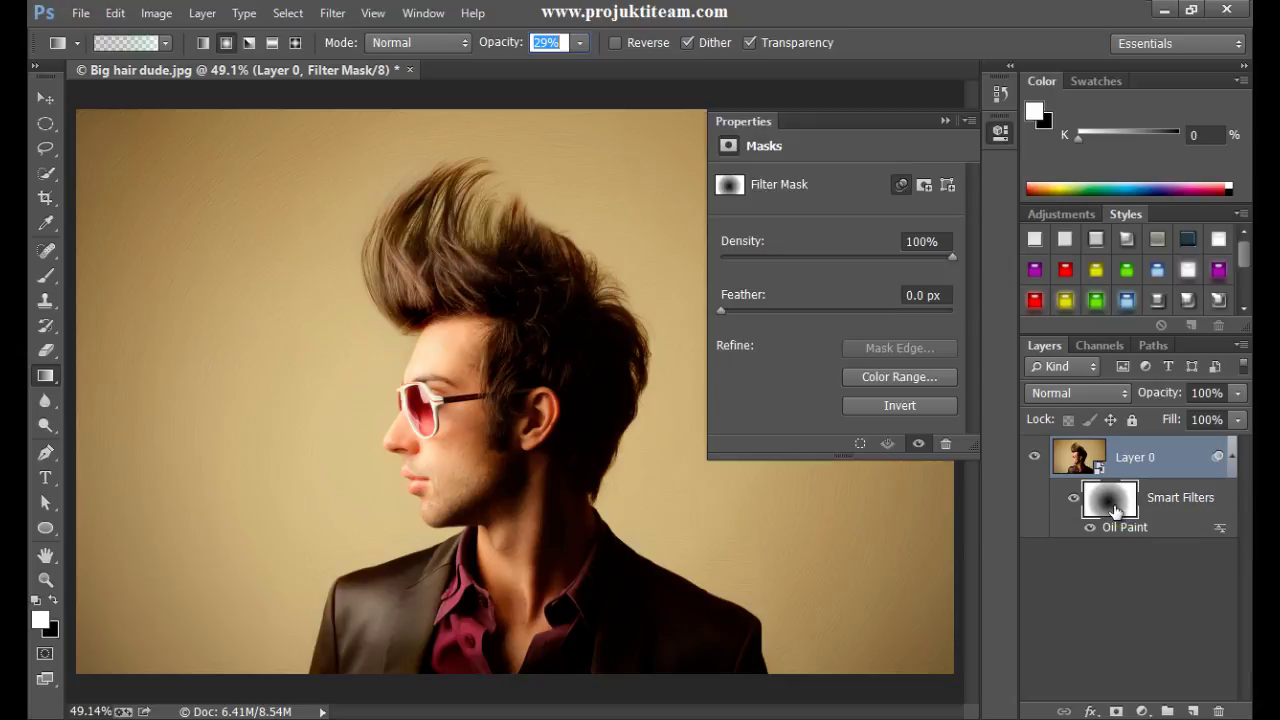
pyautogui.click(937, 410)
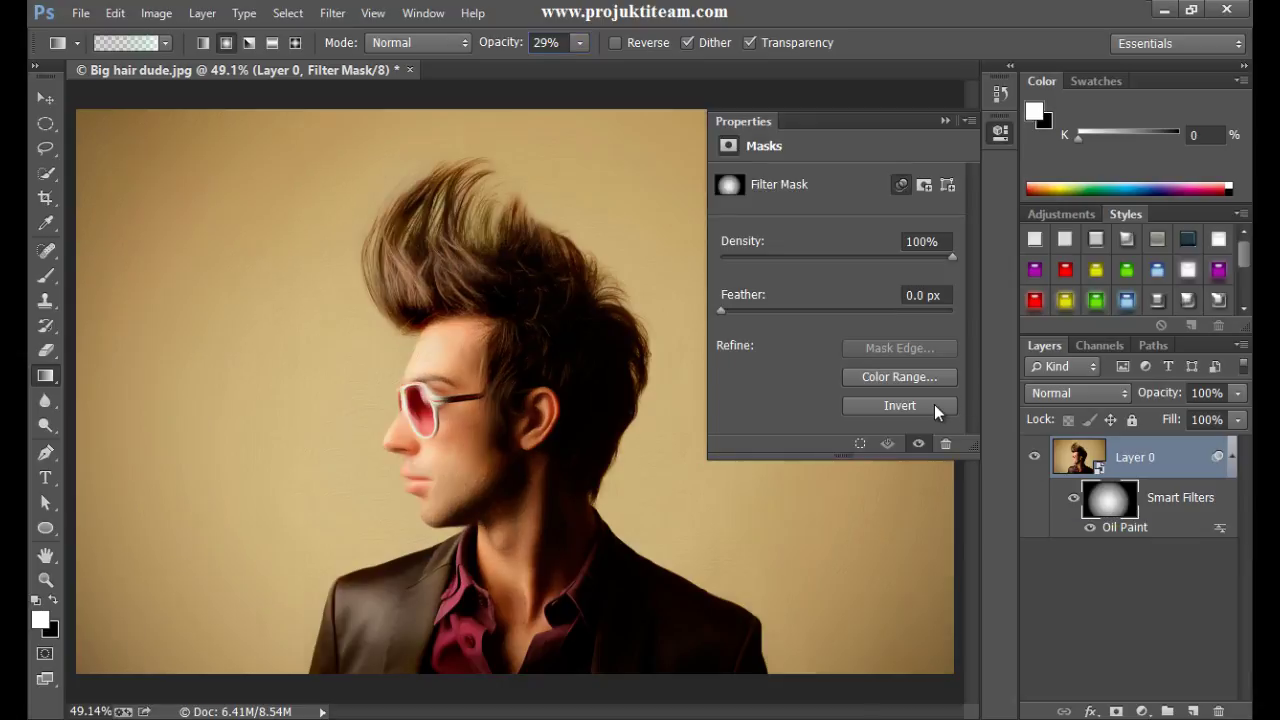
pyautogui.click(945, 121)
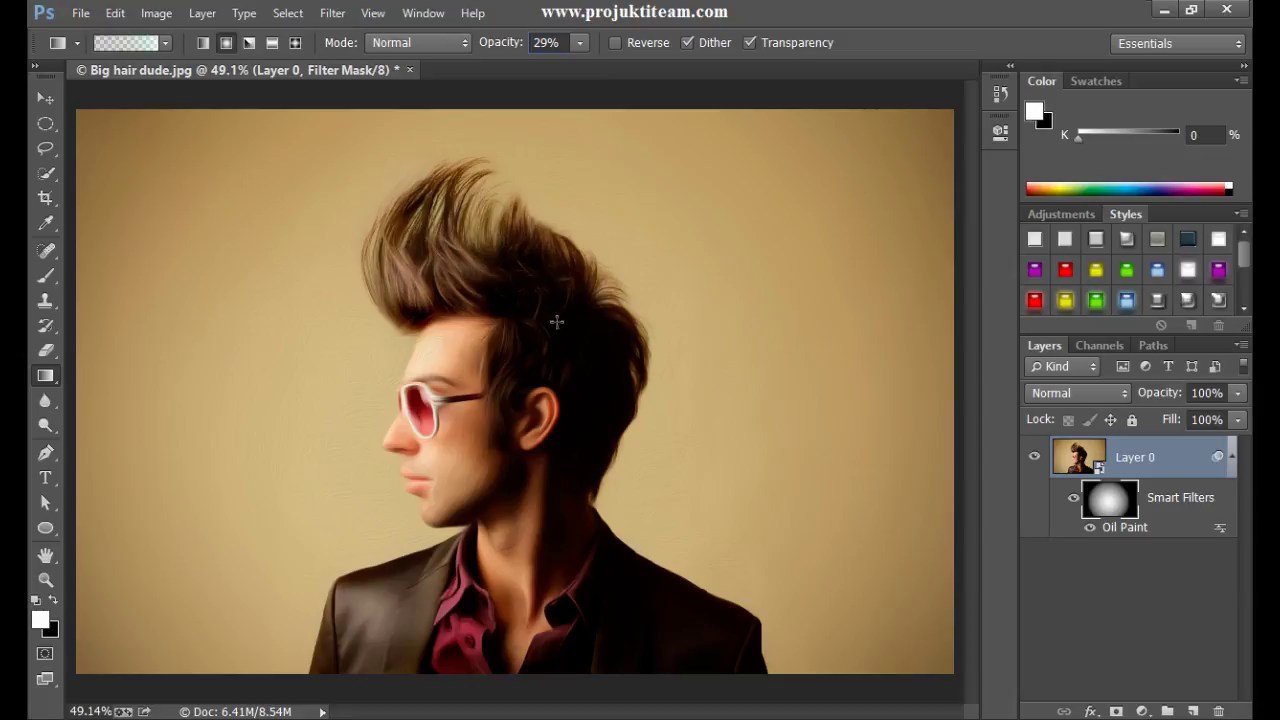
pyautogui.doubleClick(1108, 500)
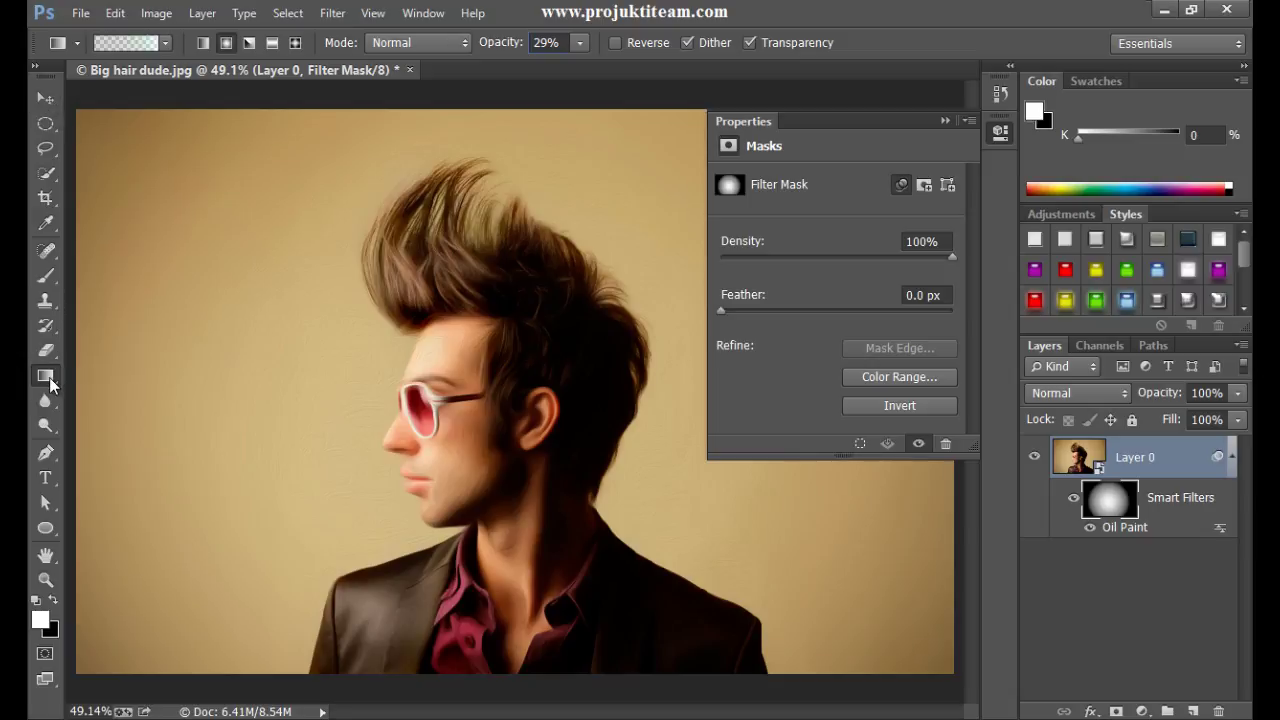
pyautogui.click(943, 121)
pyautogui.moveTo(498, 420); pyautogui.dragTo(505, 200)
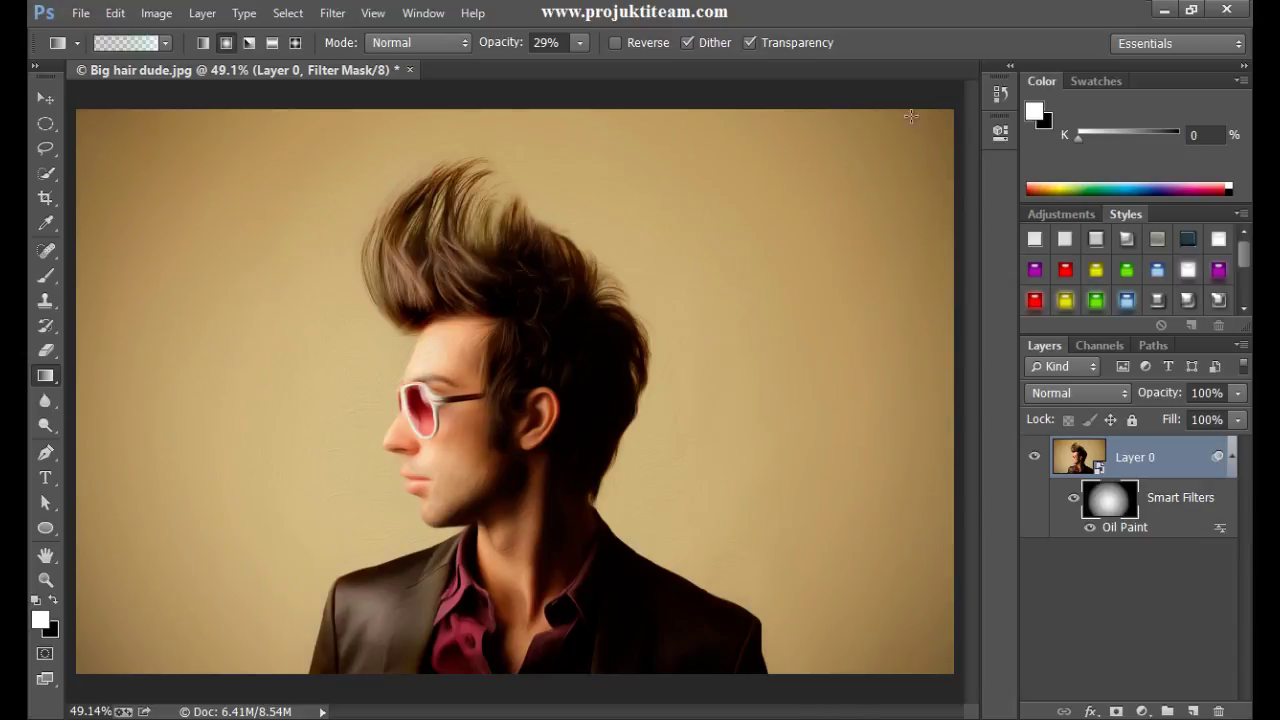
# - Revert the document history to the state before the mask's gradient and inversion
pyautogui.click(1000, 96)
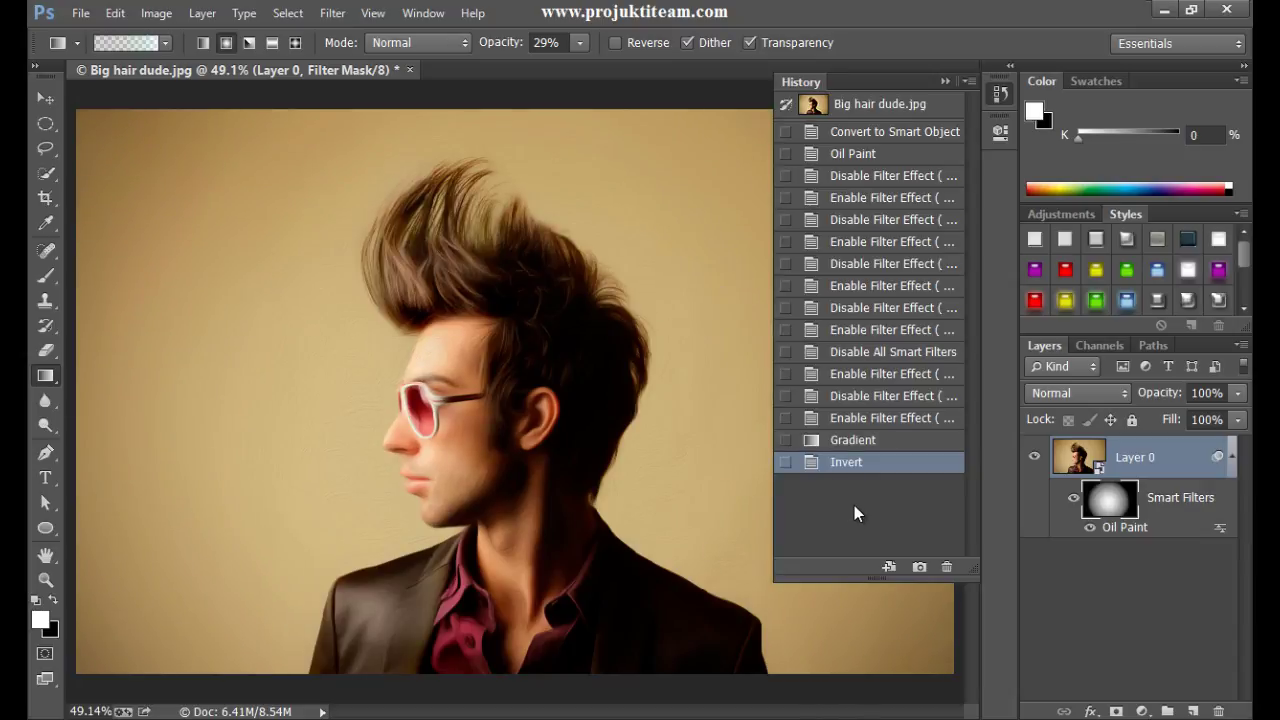
pyautogui.click(864, 441)
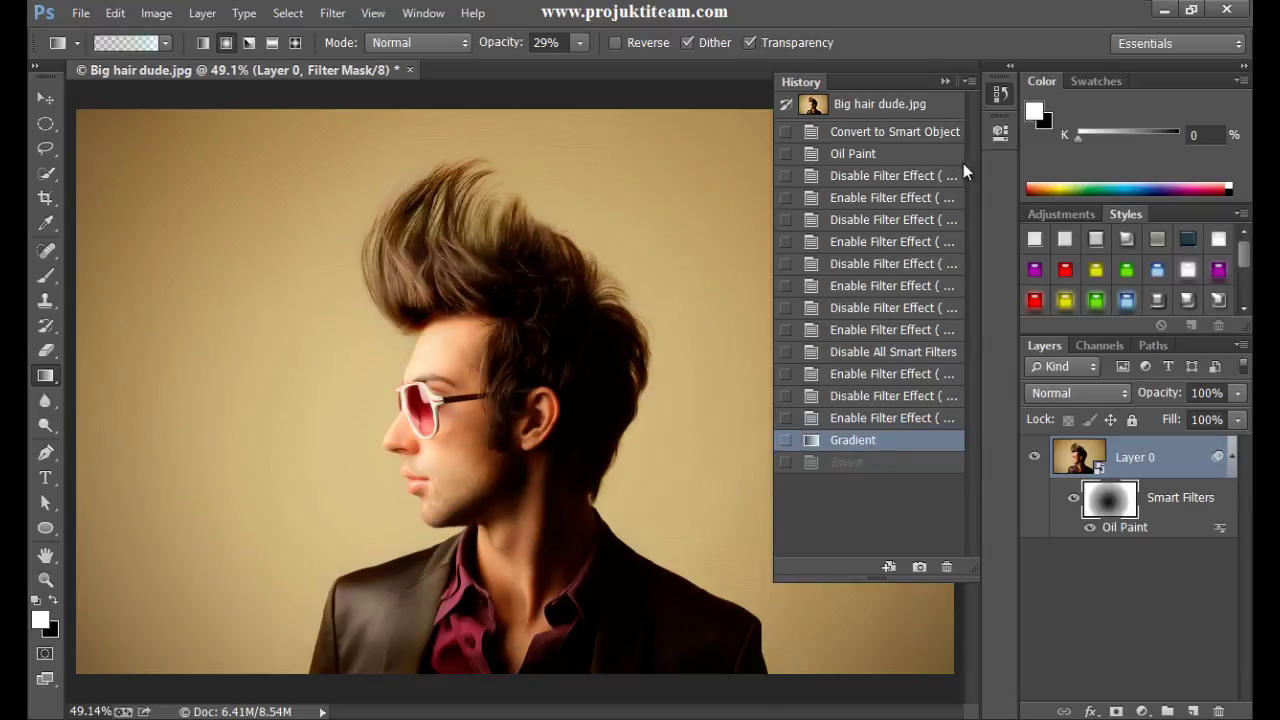
pyautogui.click(876, 421)
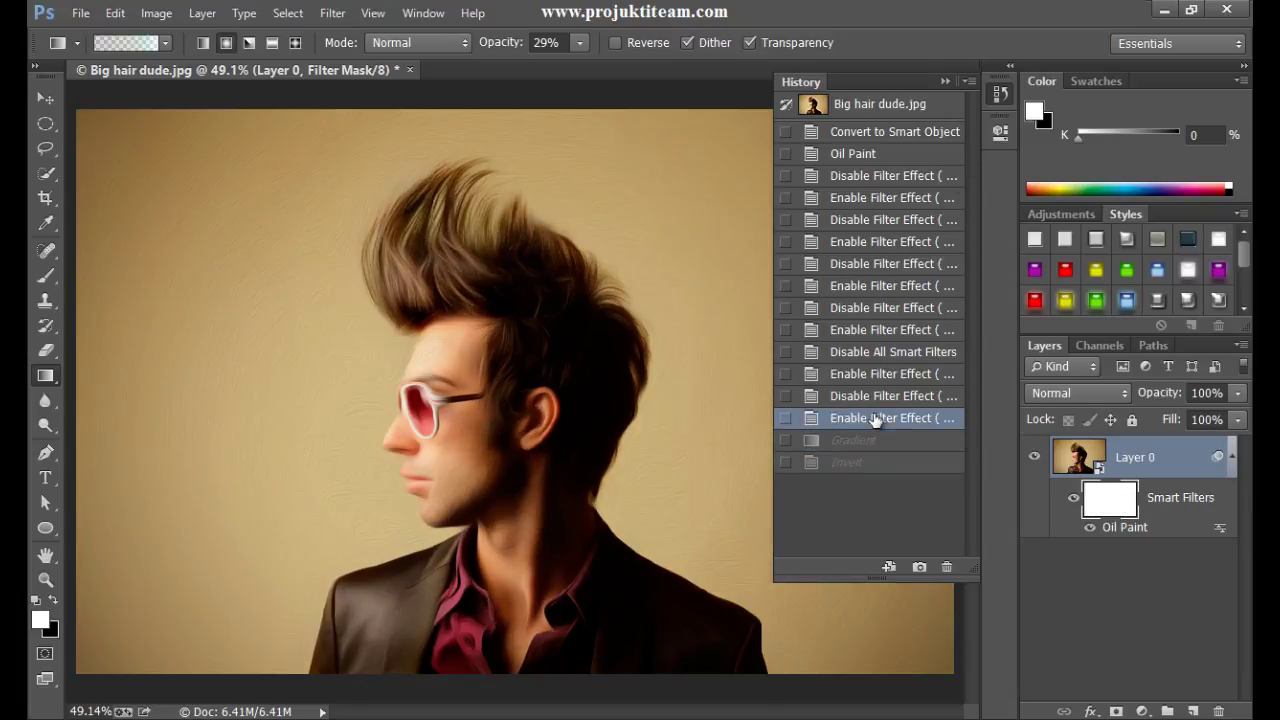
pyautogui.click(943, 84)
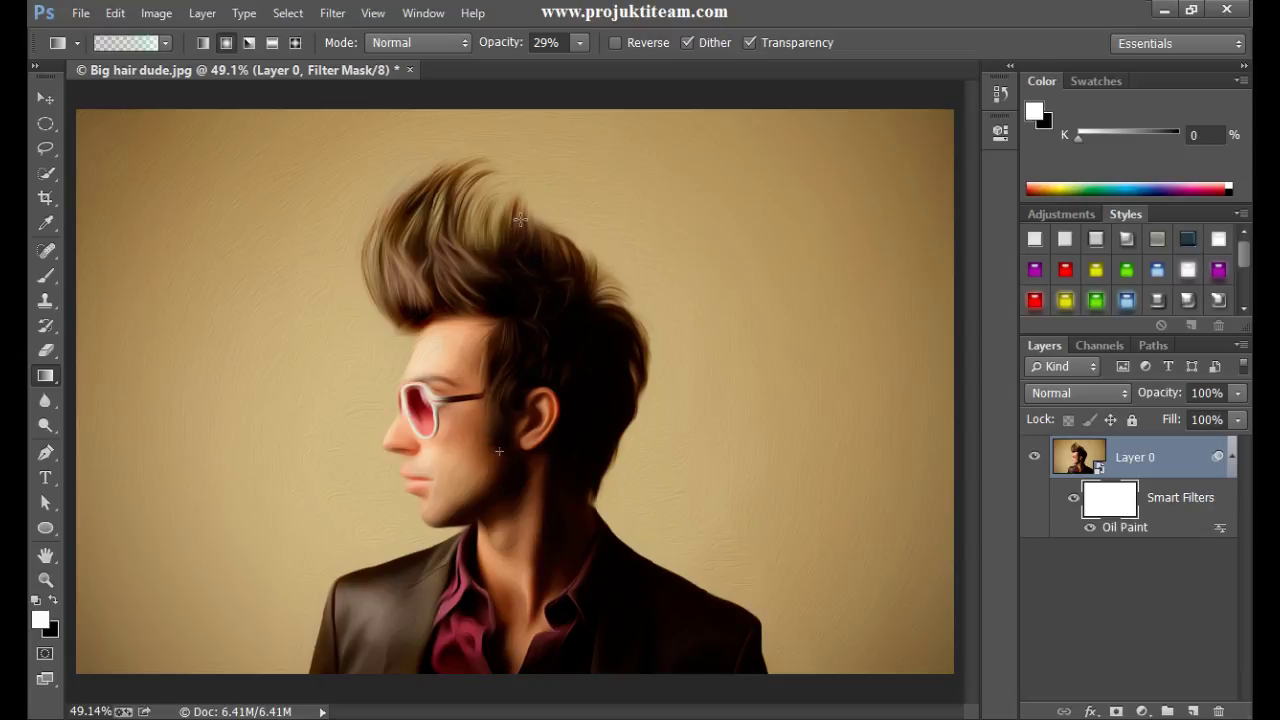
# - Draw two radial gradients at 29% opacity on the smart filter mask, each from the cheek up to the hair
pyautogui.moveTo(508, 440); pyautogui.dragTo(520, 205)
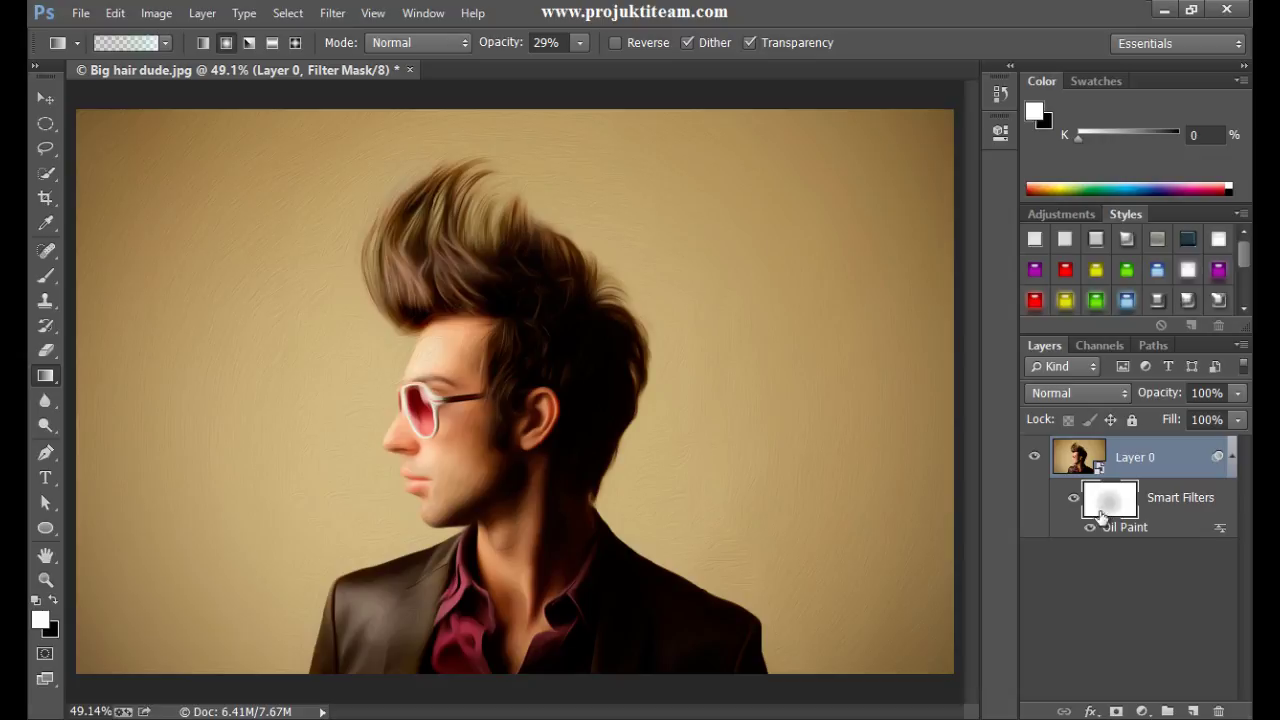
pyautogui.click(50, 99)
pyautogui.click(45, 376)
pyautogui.click(1178, 505)
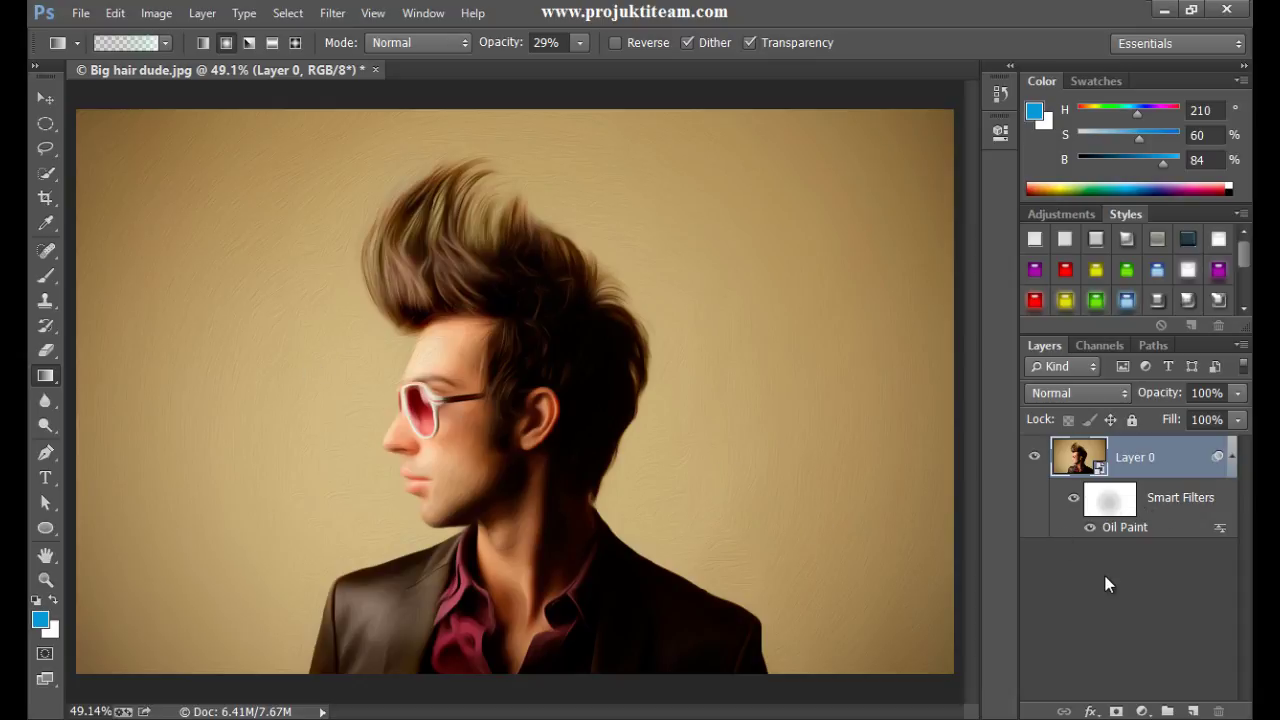
pyautogui.click(1110, 500)
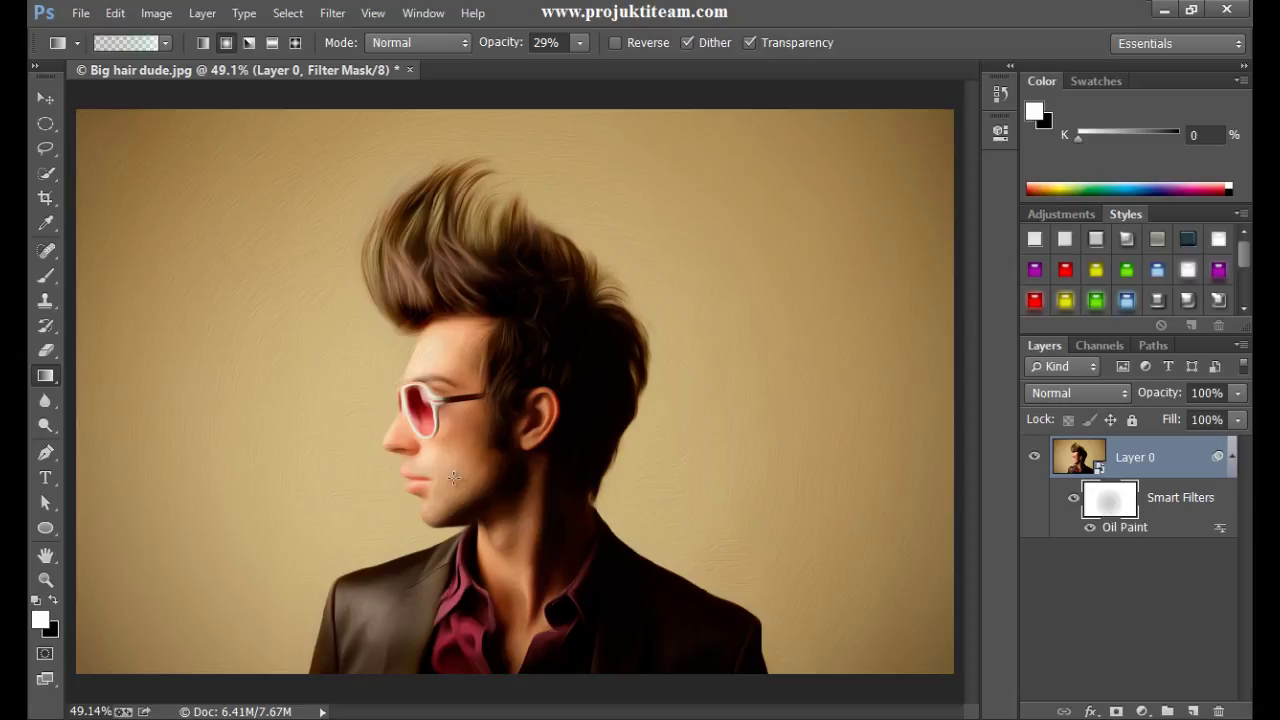
pyautogui.moveTo(508, 446); pyautogui.dragTo(518, 244)
# - Set the gradient opacity to 100% and draw a radial gradient on the filter mask from the cheek to the top of the hair
pyautogui.click(578, 43)
pyautogui.moveTo(581, 64); pyautogui.dragTo(666, 66)
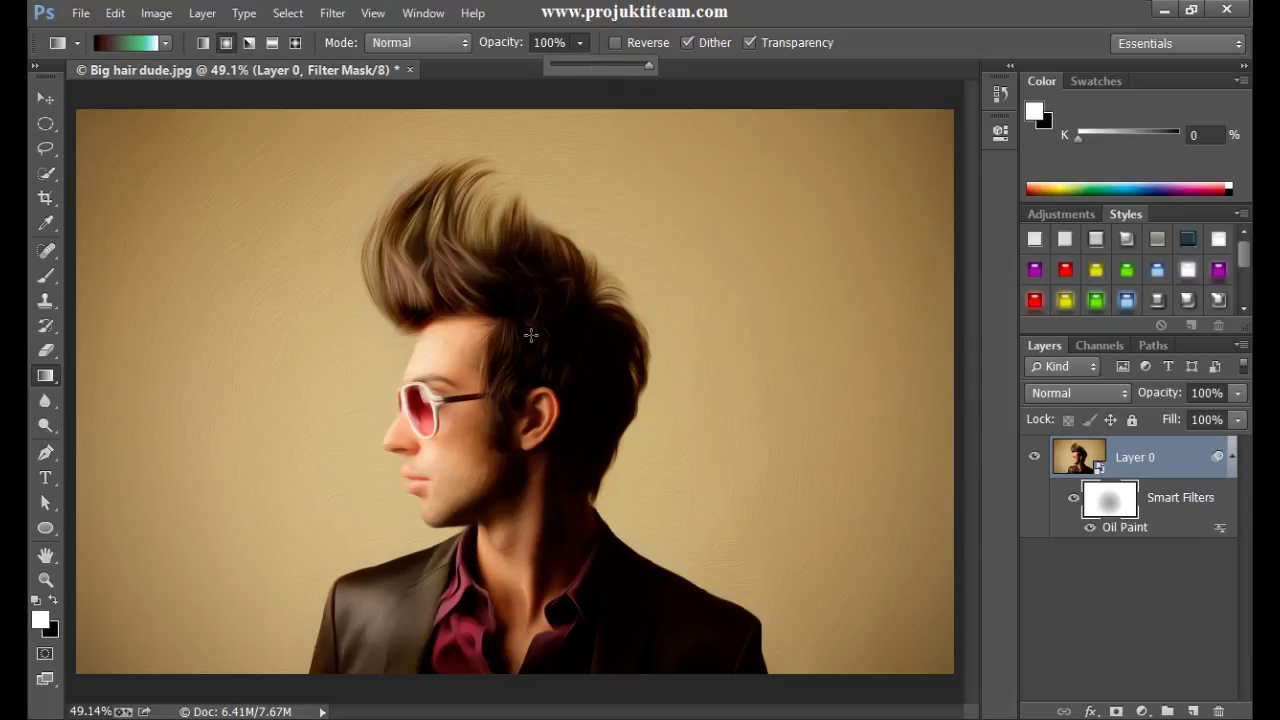
pyautogui.moveTo(511, 459); pyautogui.dragTo(515, 197)
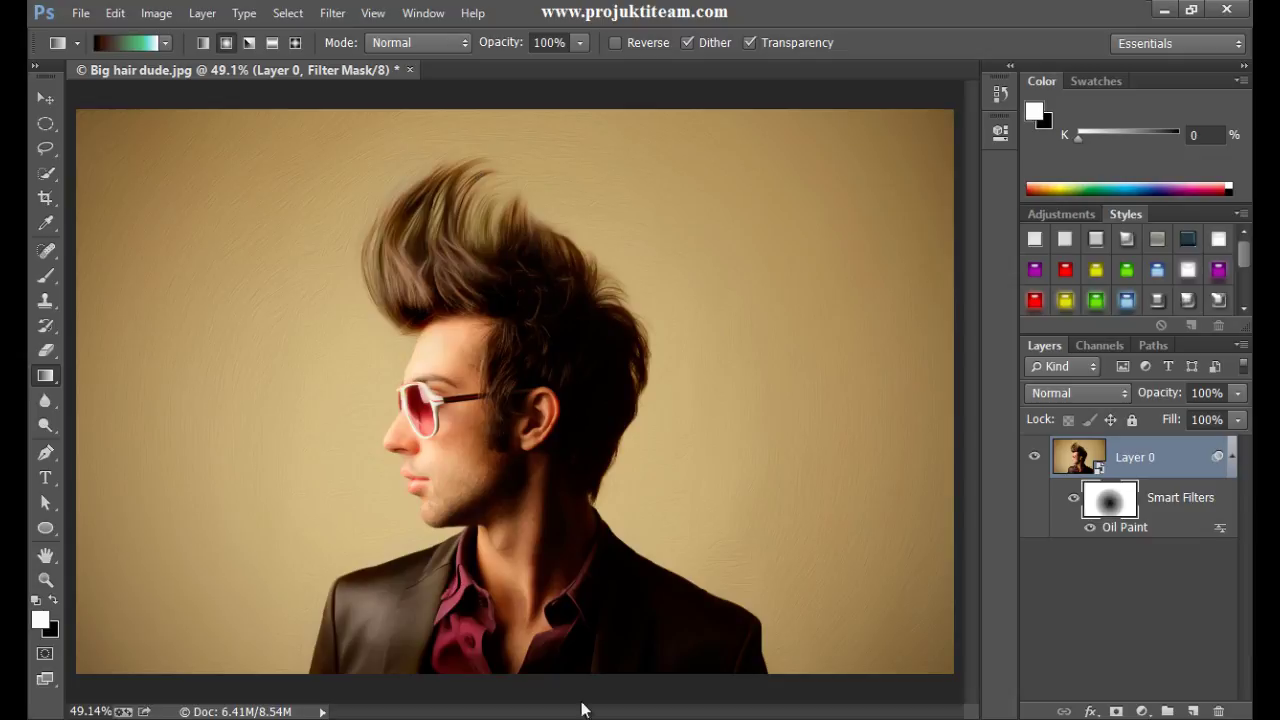
# - Invert the filter mask so the Oil Paint effect is concentrated on the face, and close the mask properties
pyautogui.doubleClick(1110, 500)
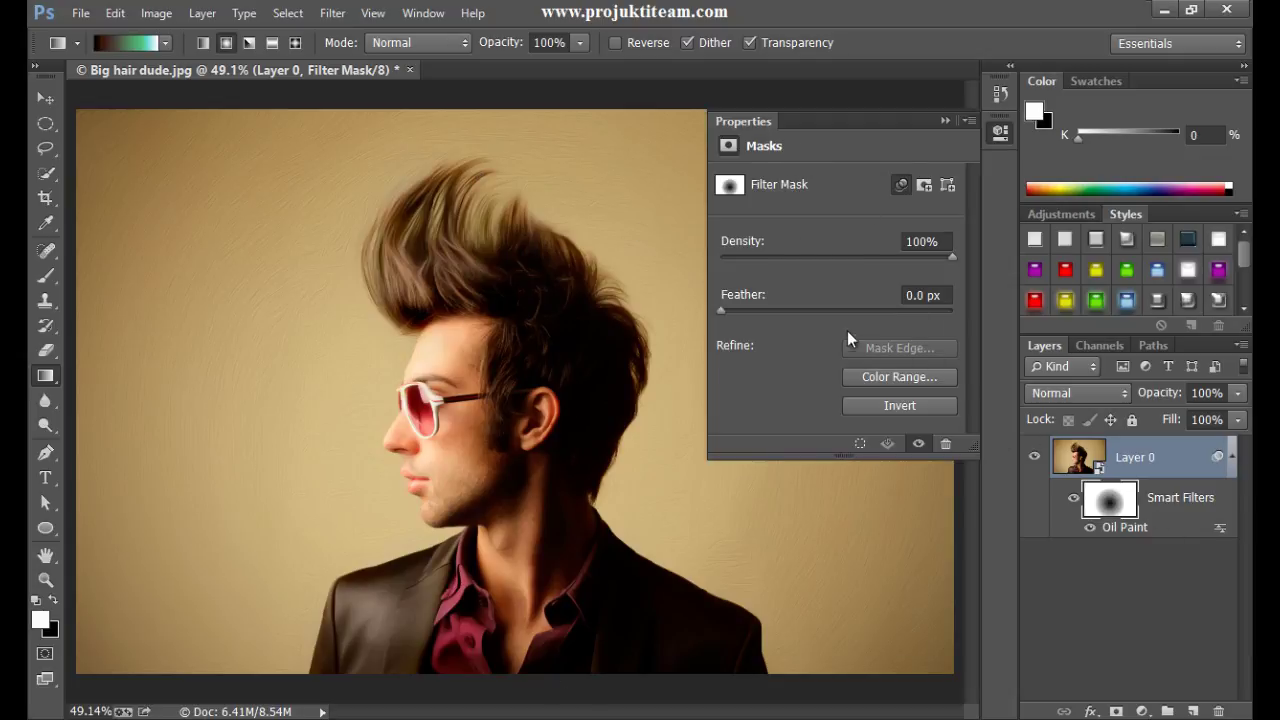
pyautogui.click(911, 405)
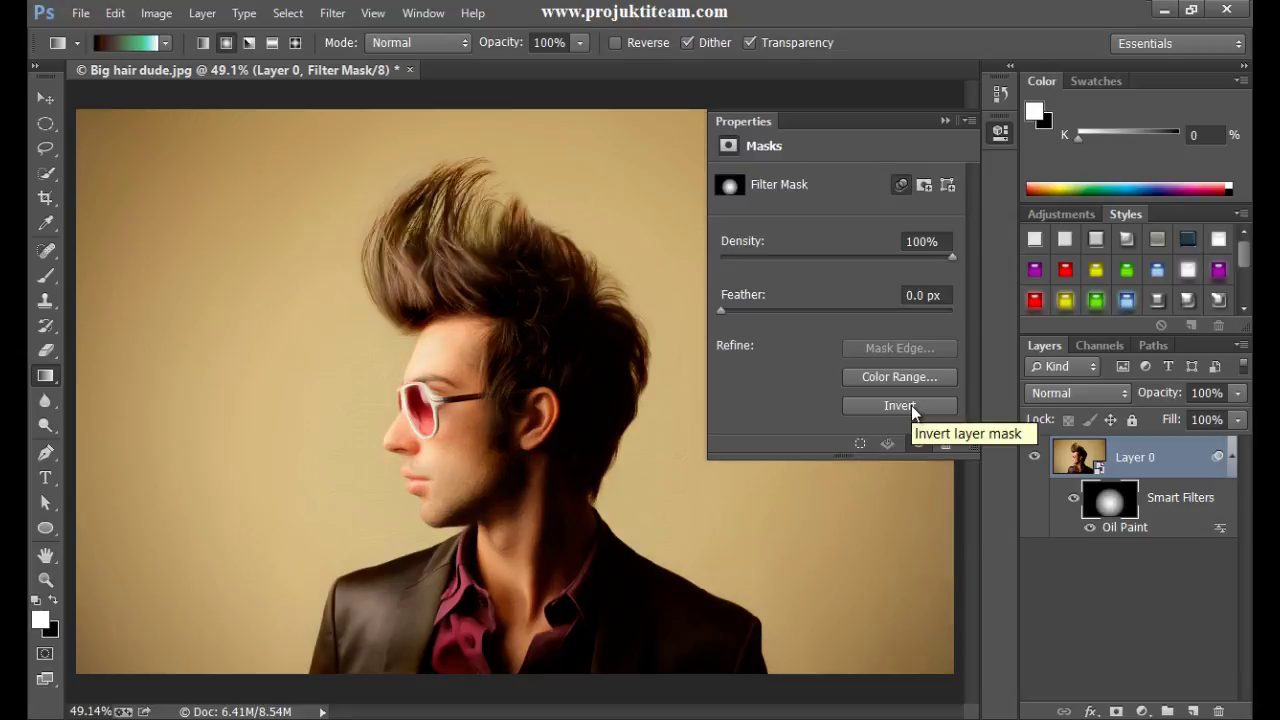
pyautogui.click(944, 121)
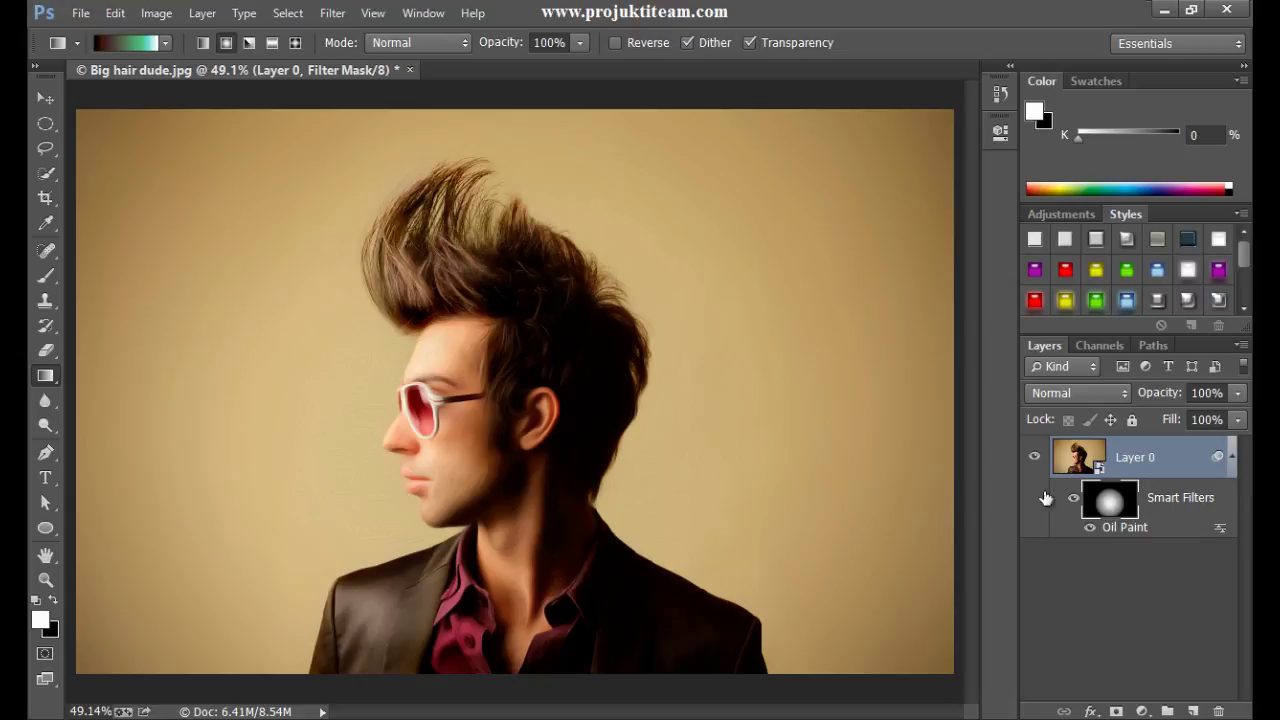
# - Toggle the smart filters off and on to compare the effect, disable the filter mask, and switch to the Move tool
pyautogui.click(1075, 500)
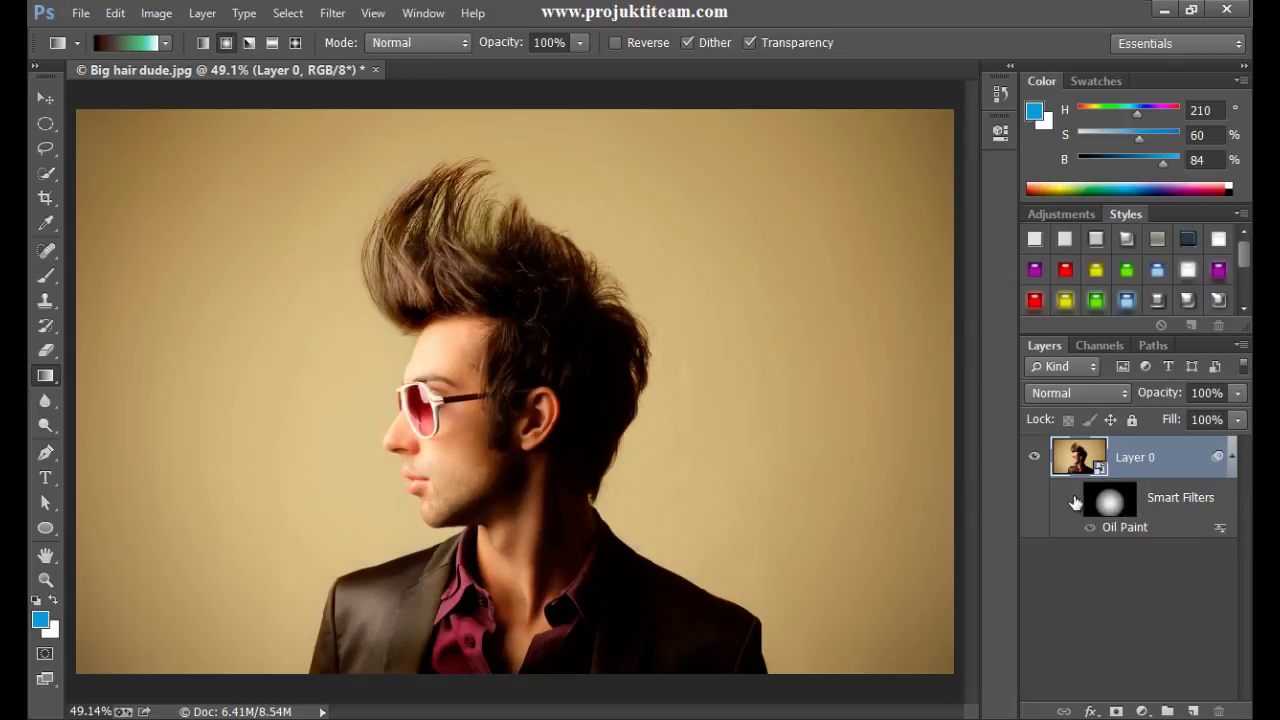
pyautogui.click(1075, 500)
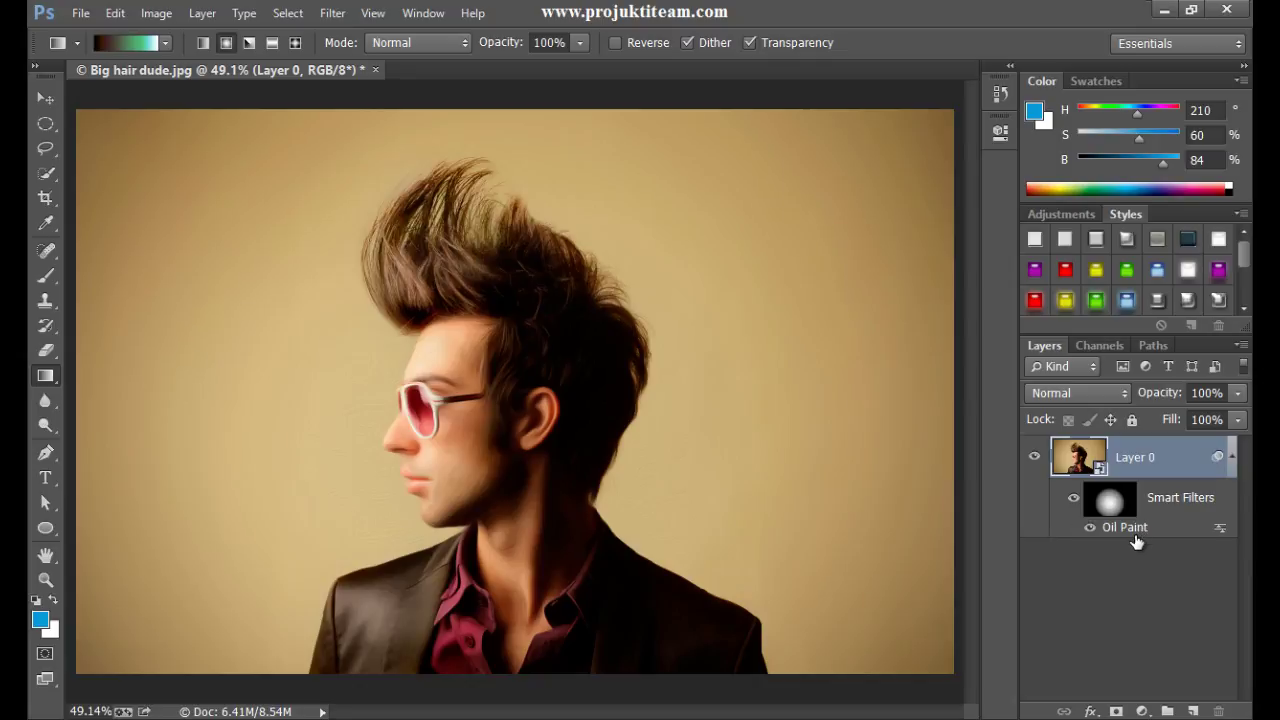
pyautogui.keyDown('shift'); pyautogui.click(1111, 503); pyautogui.keyUp('shift')
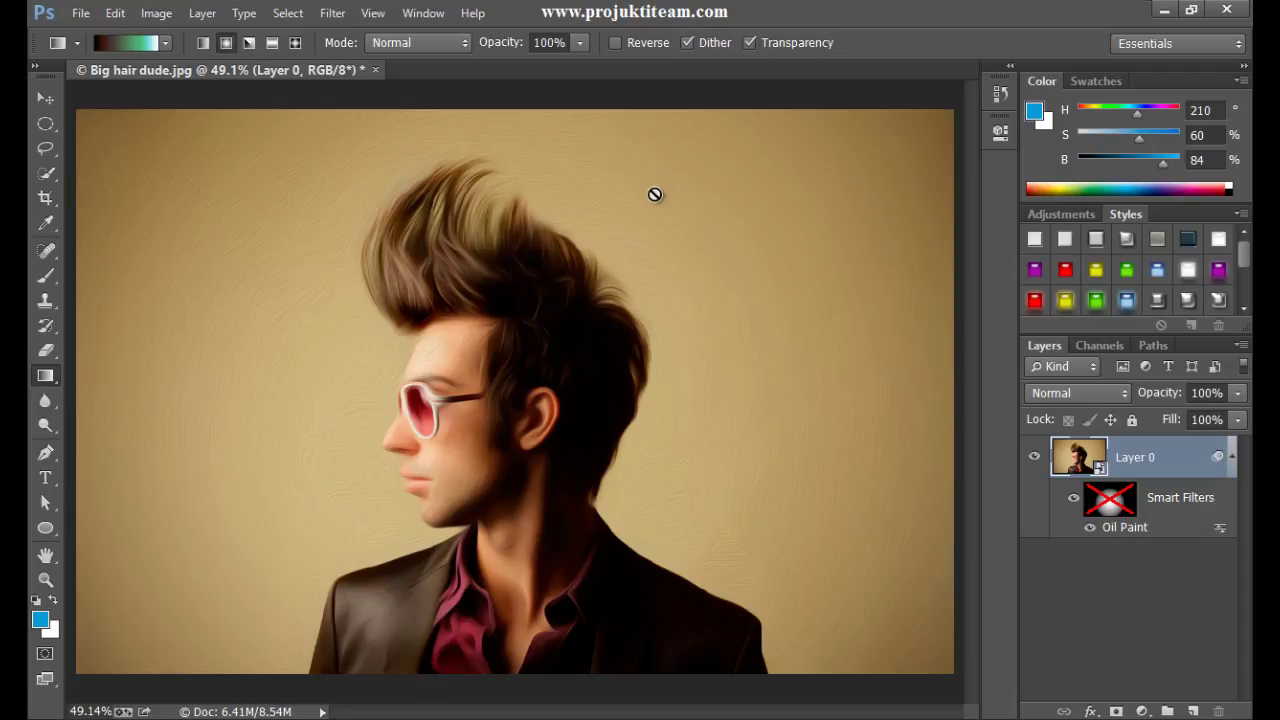
pyautogui.click(50, 97)
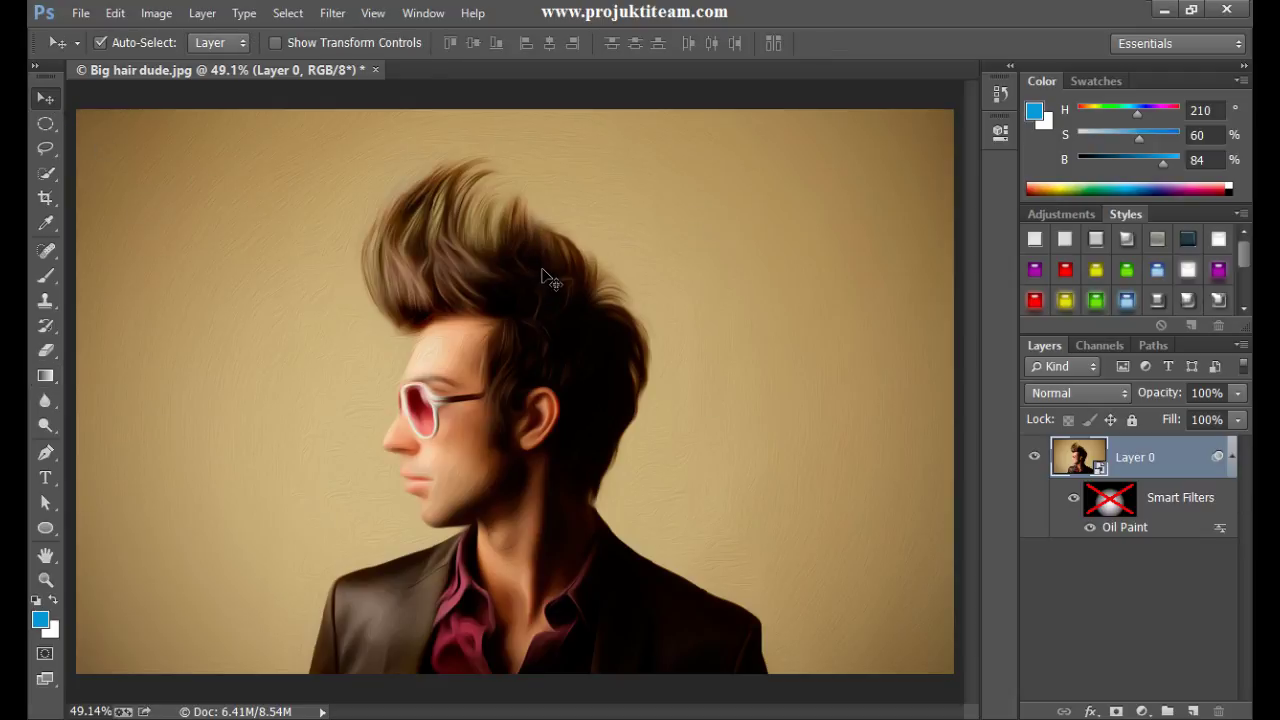
pyautogui.click(332, 13)
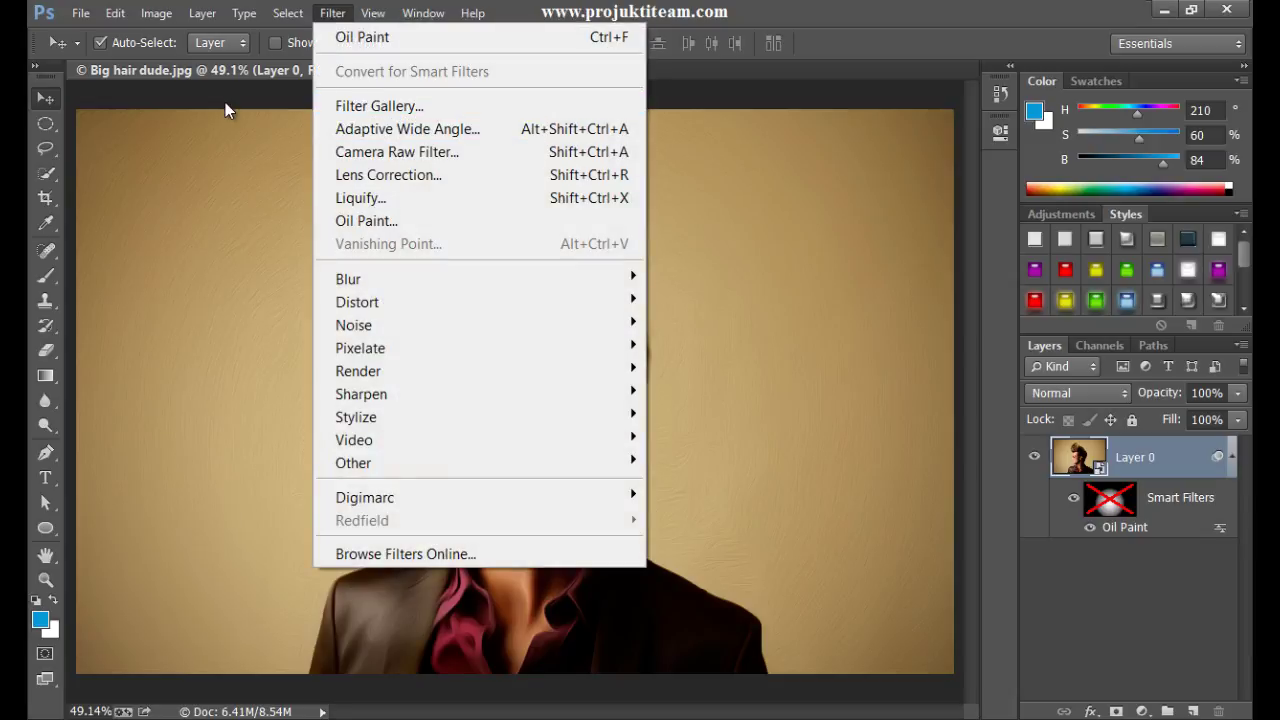
pyautogui.click(265, 100)
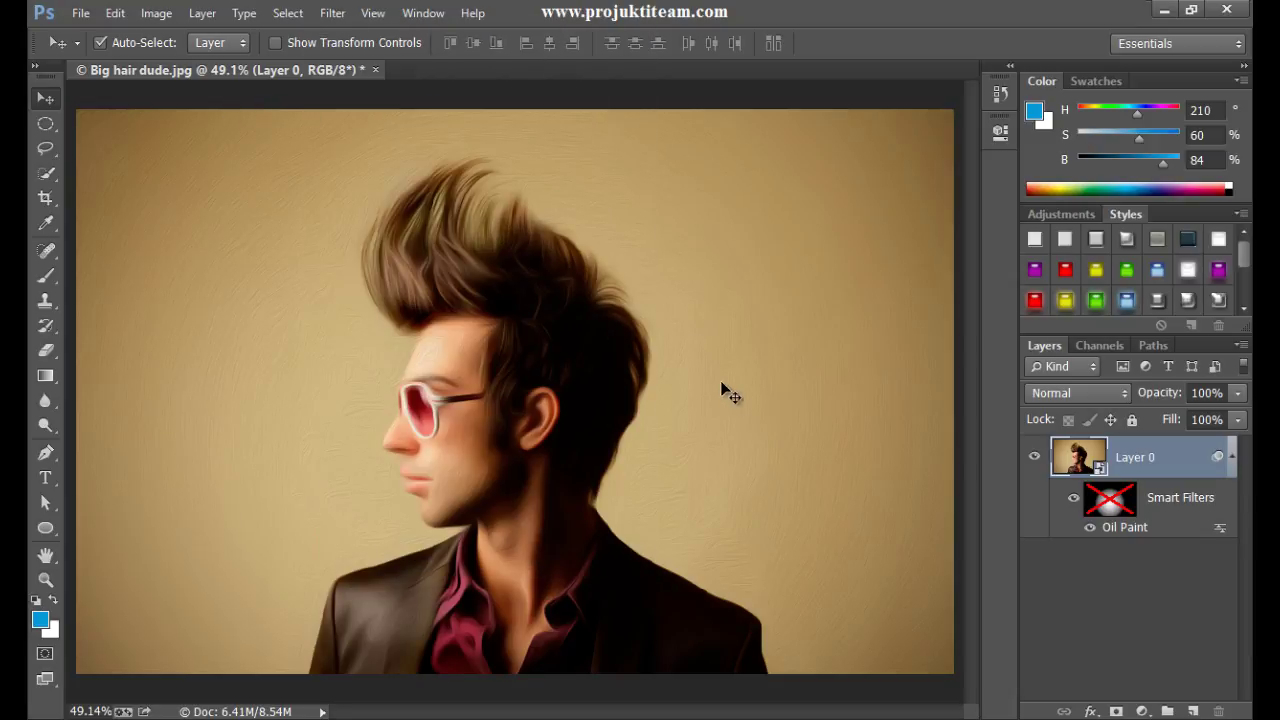